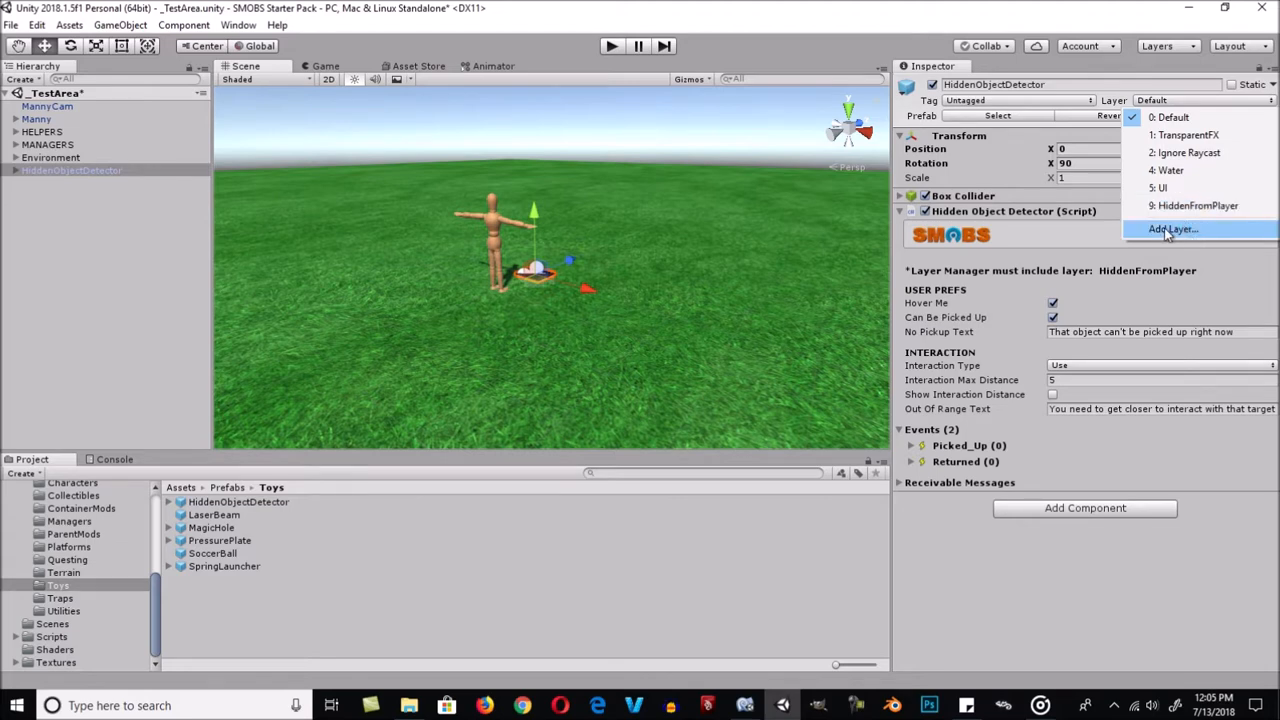
Examine the HiddenObjectDetector's Hover Me, Can Be Picked Up and No Pickup Text preferences, toggling Hover Me off and back on.
left_click(1012, 597)
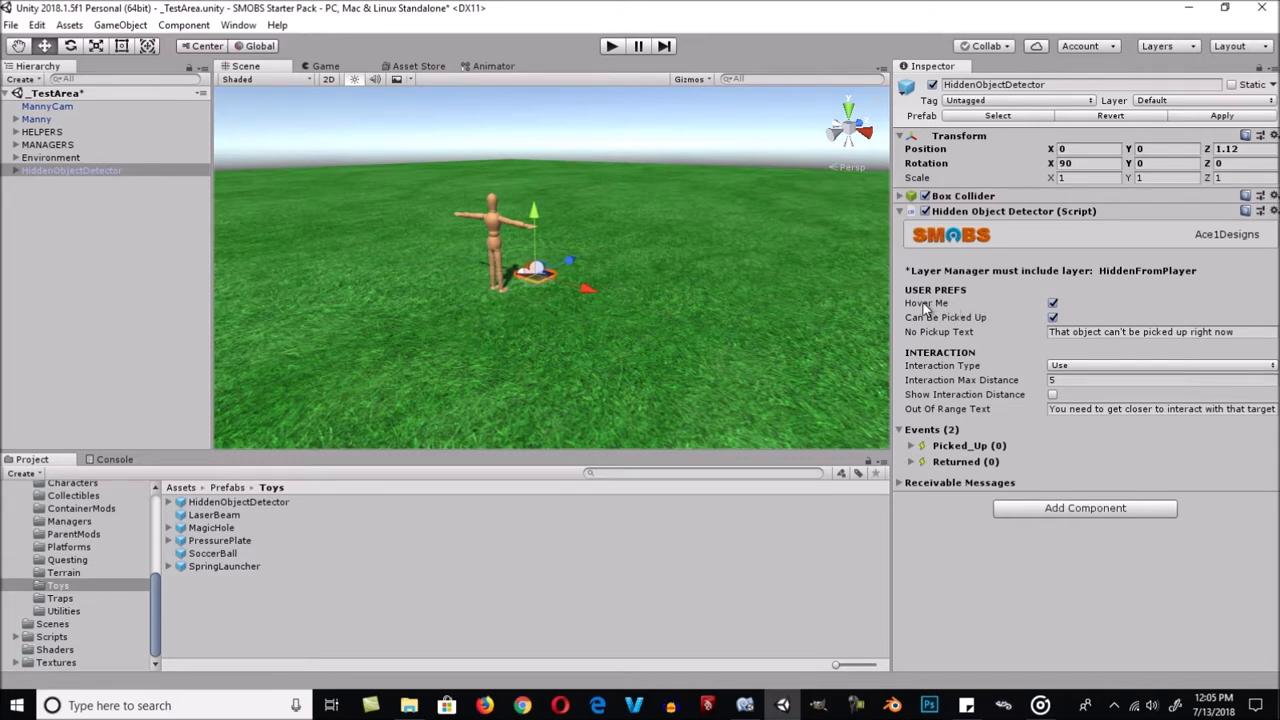
mouse_move(923, 306)
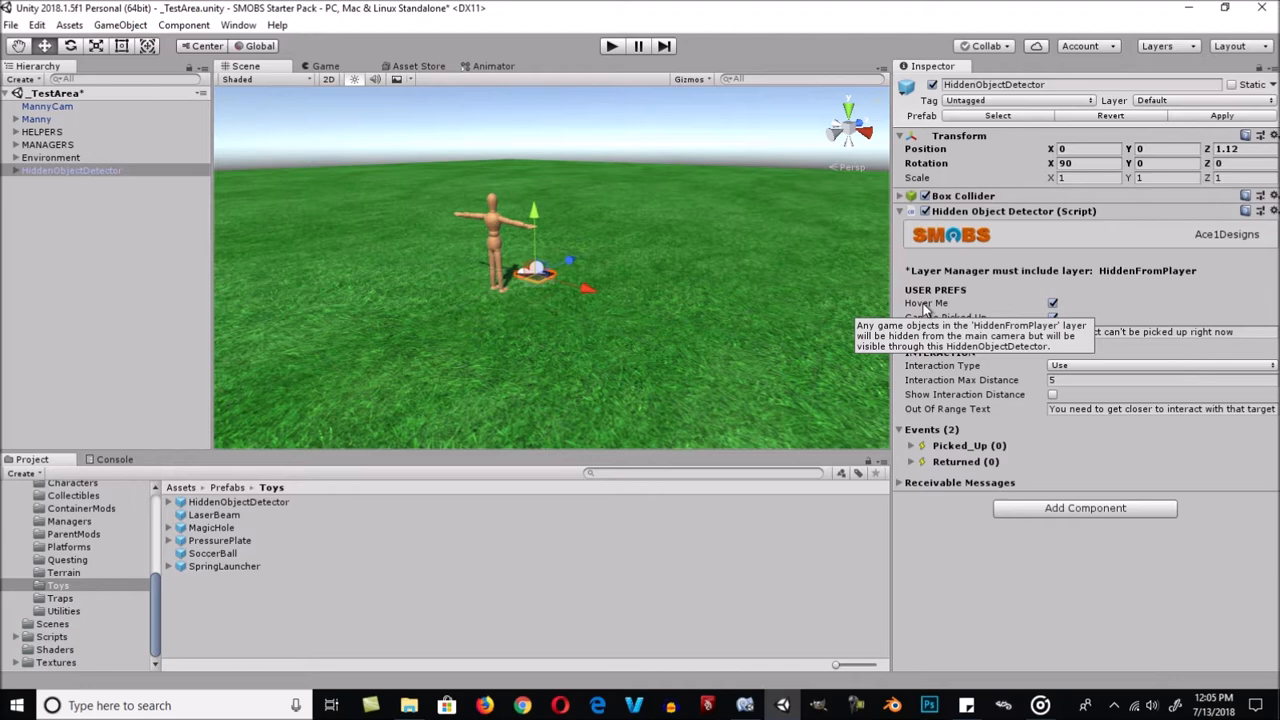
left_click(1054, 304)
left_click(1055, 305)
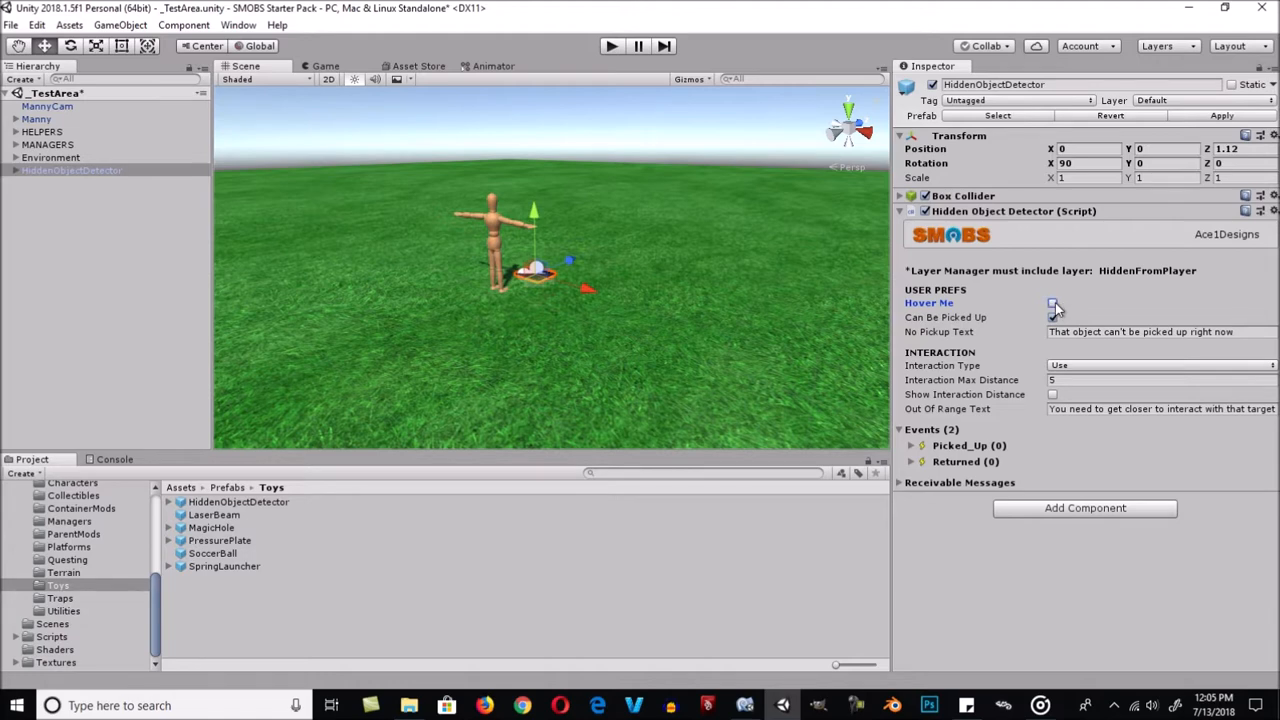
mouse_move(998, 308)
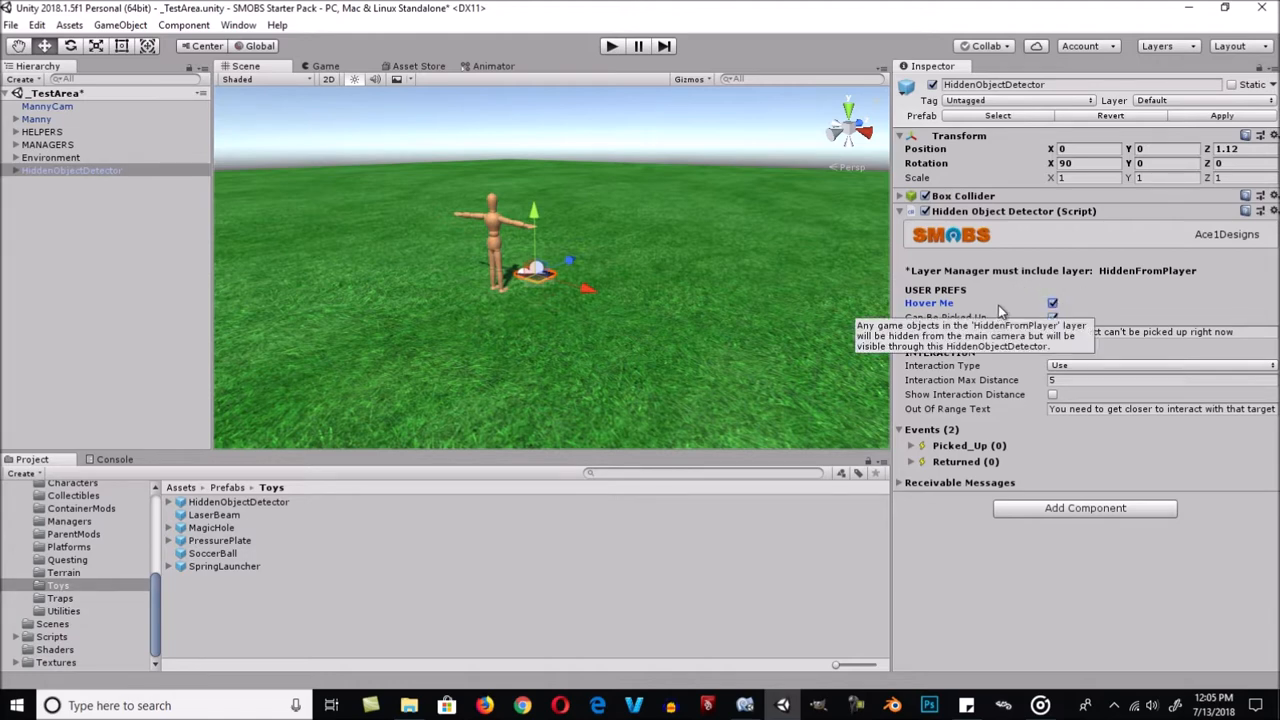
left_click(1014, 317)
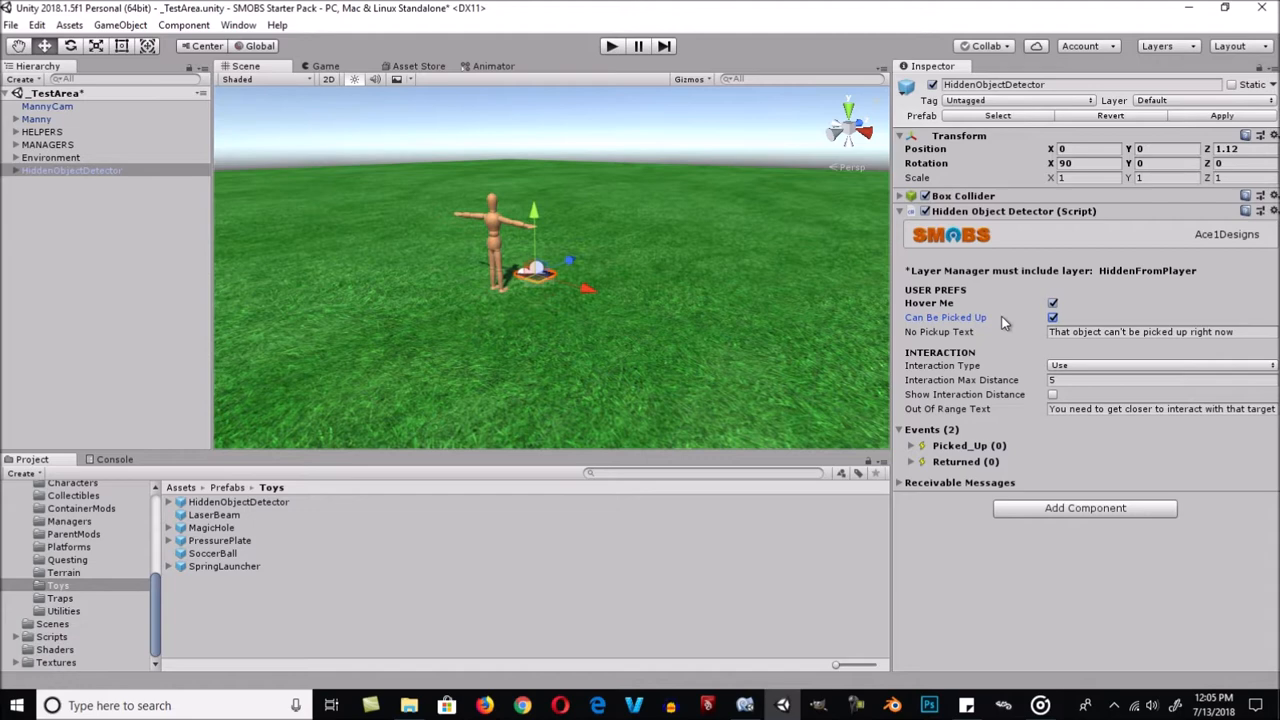
left_click(1117, 334)
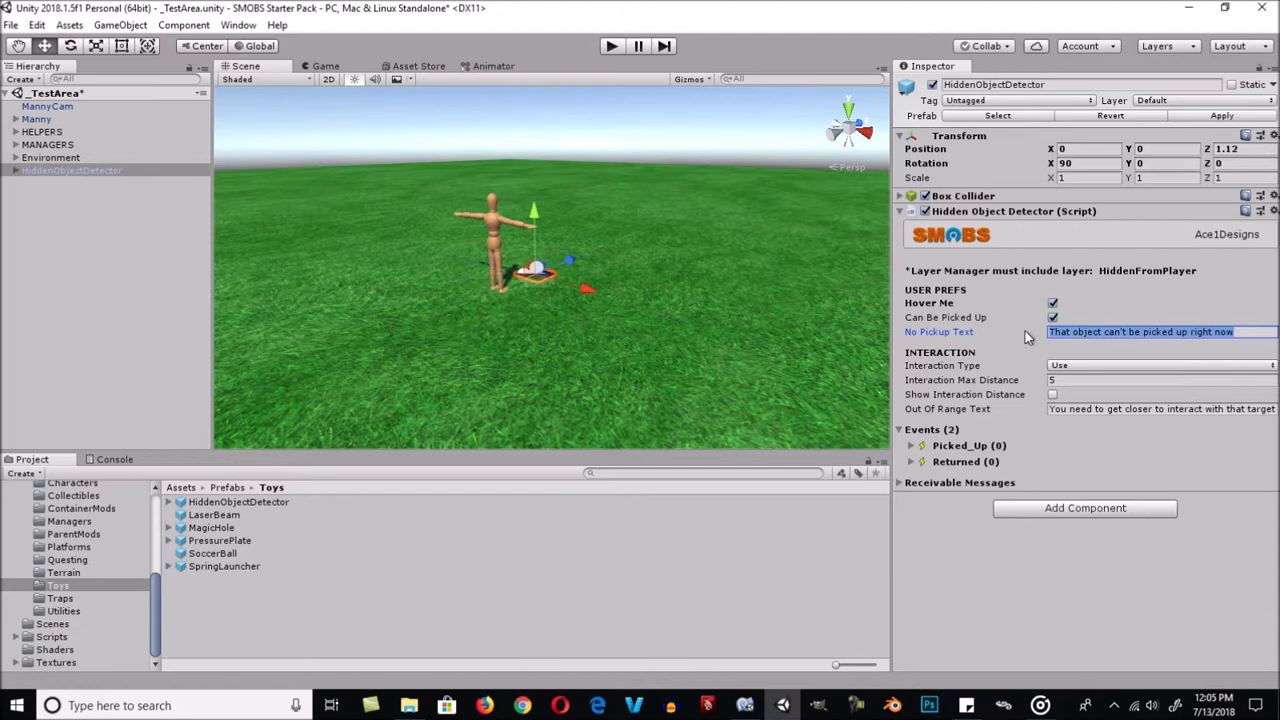
left_click(1025, 332)
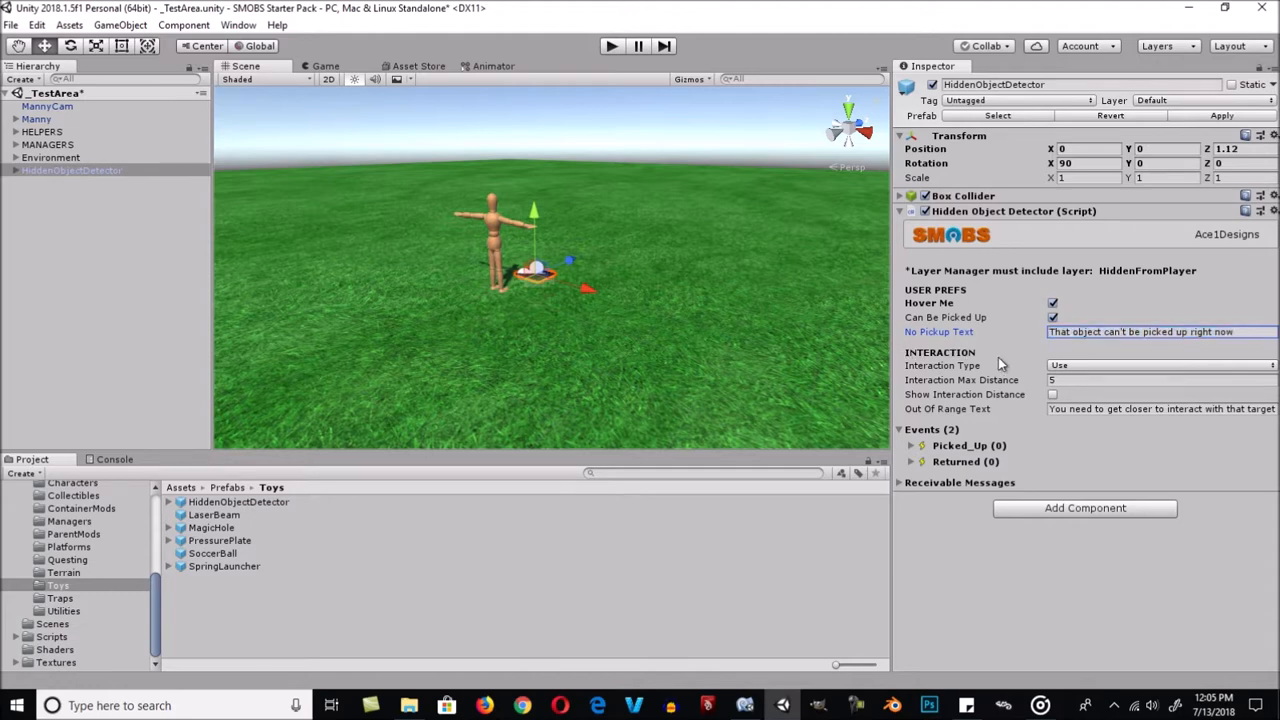
Review the detector's Interaction Type options and keep it set to Use.
left_click(997, 367)
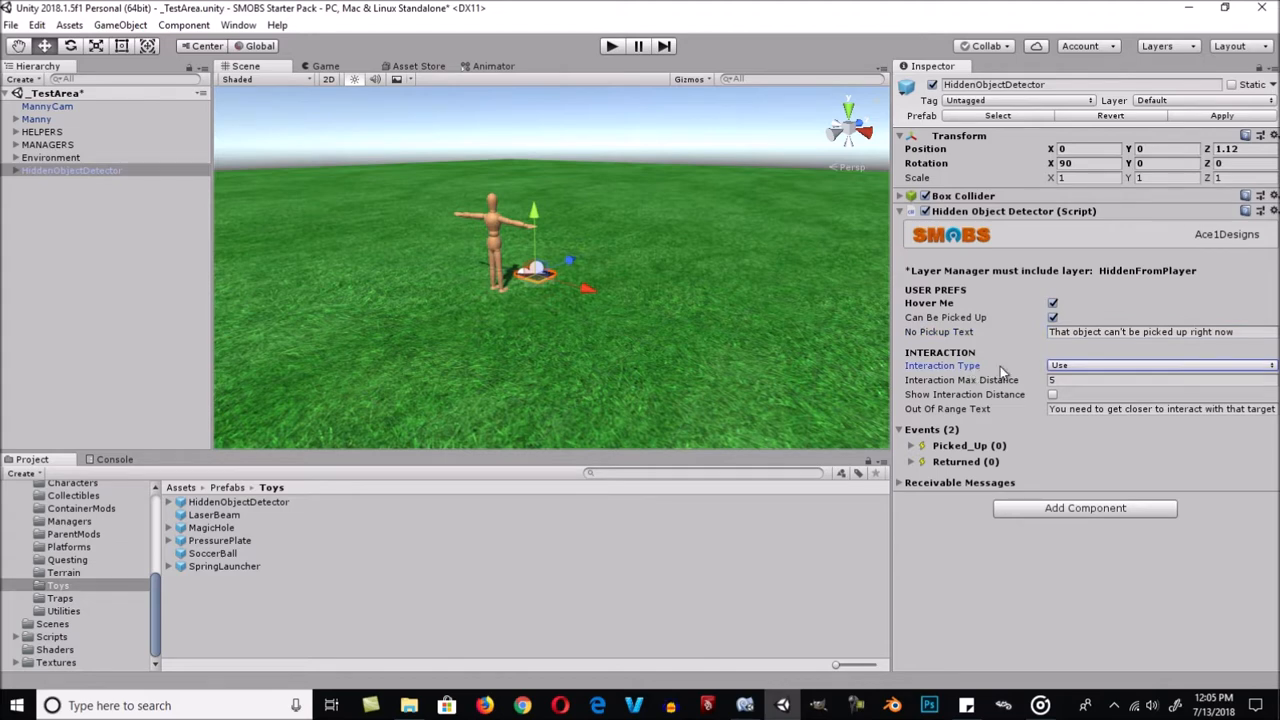
left_click(1072, 370)
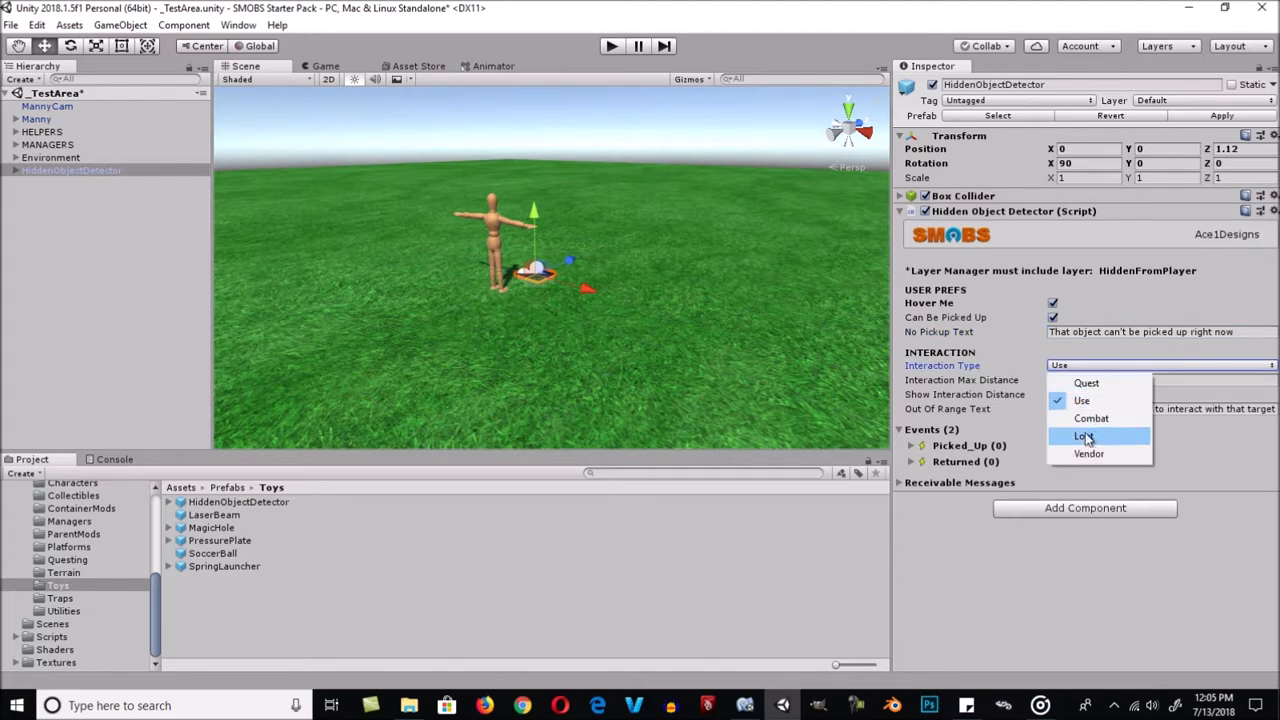
left_click(1088, 401)
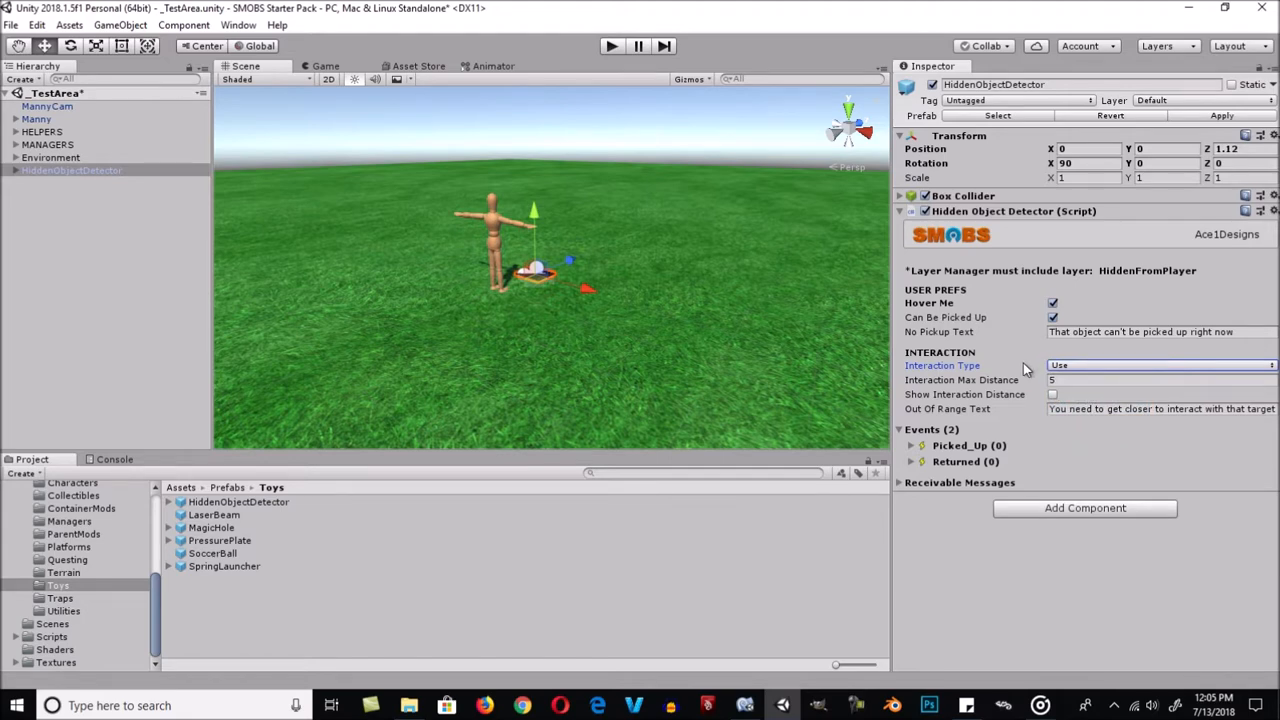
Inspect the CursorManager under MANAGERS in the scene and its prefab in the Prefabs/Managers folder.
left_click(16, 144)
left_click(60, 158)
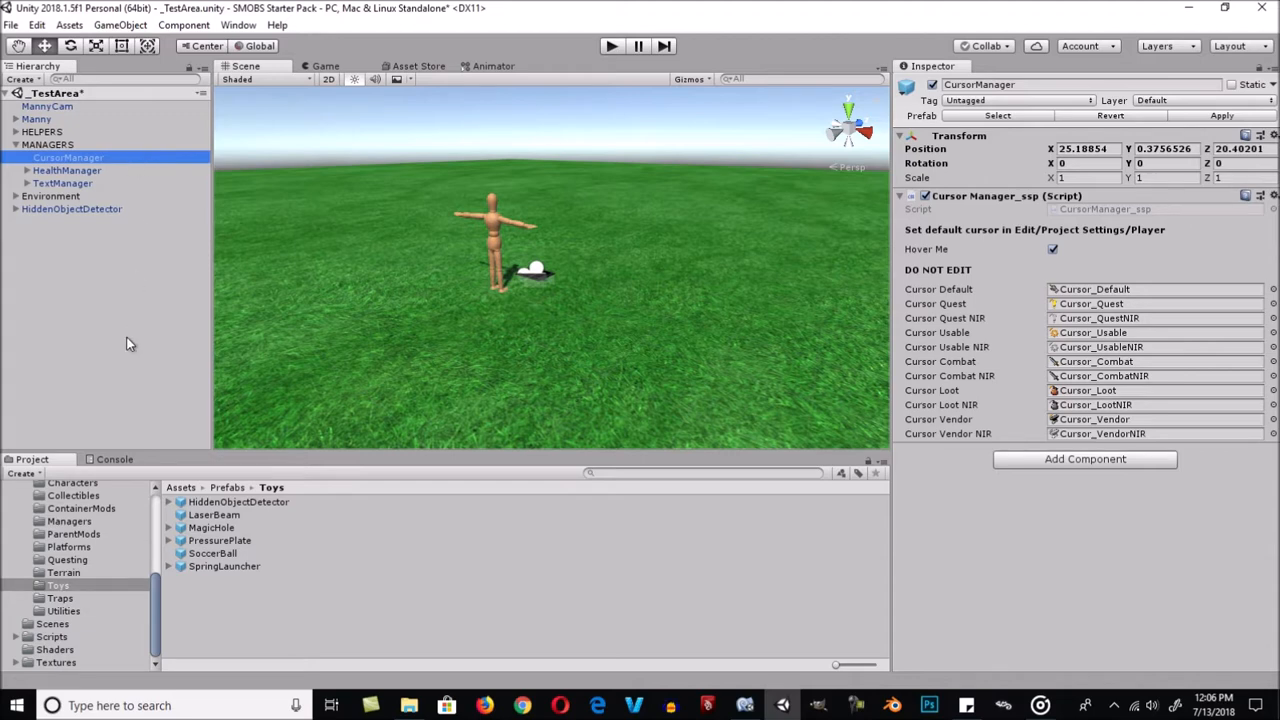
left_click(70, 521)
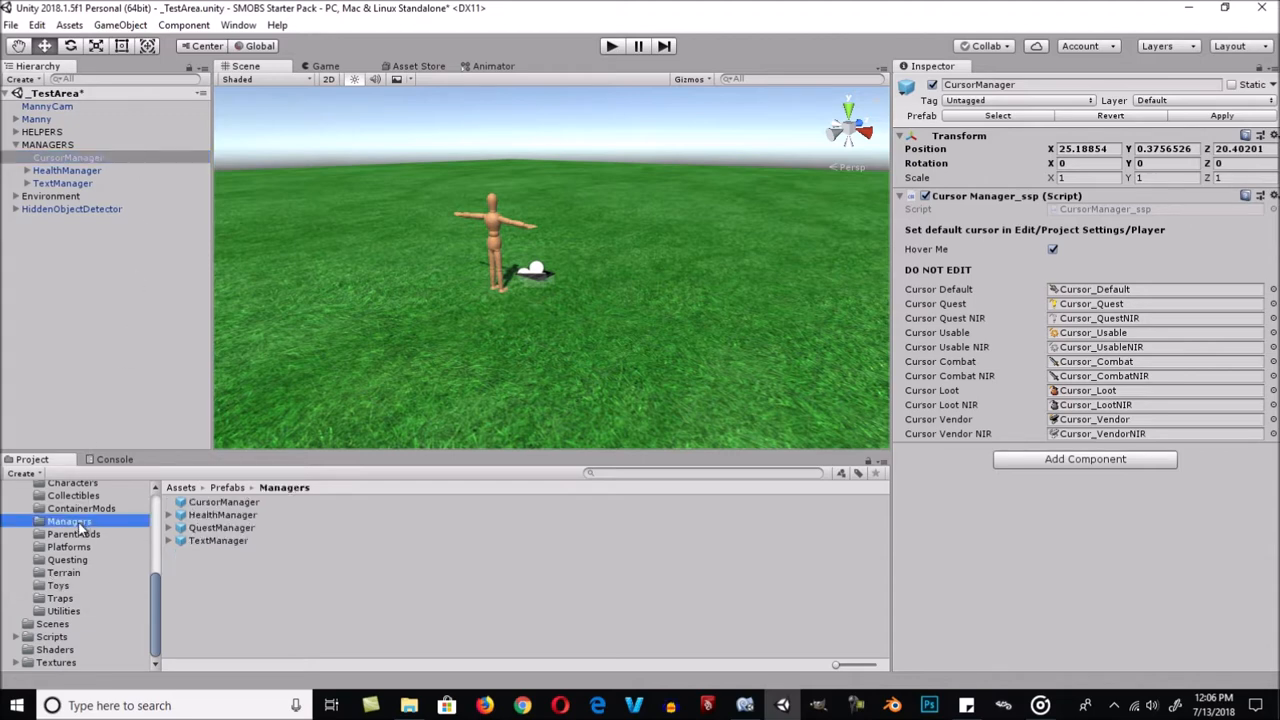
left_click(218, 503)
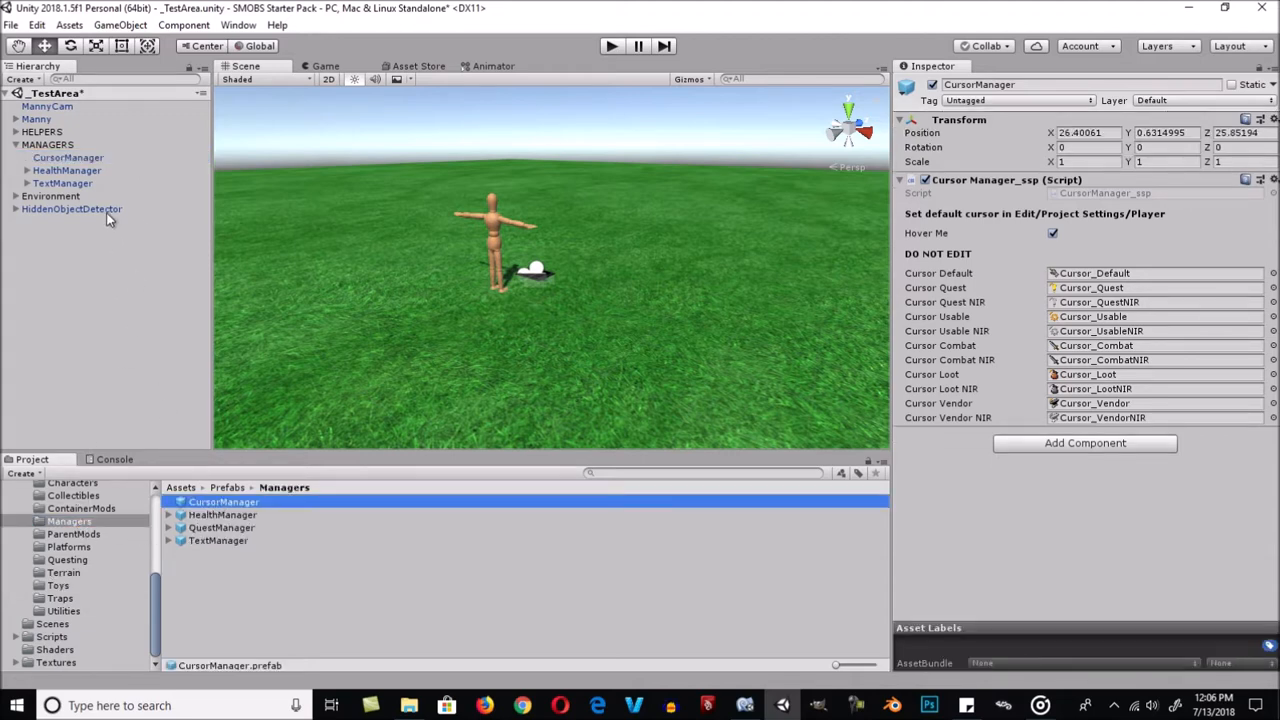
Return to the HiddenObjectDetector and examine its Interaction Max Distance, toggling Show Interaction Distance on and ending with it off.
left_click(90, 209)
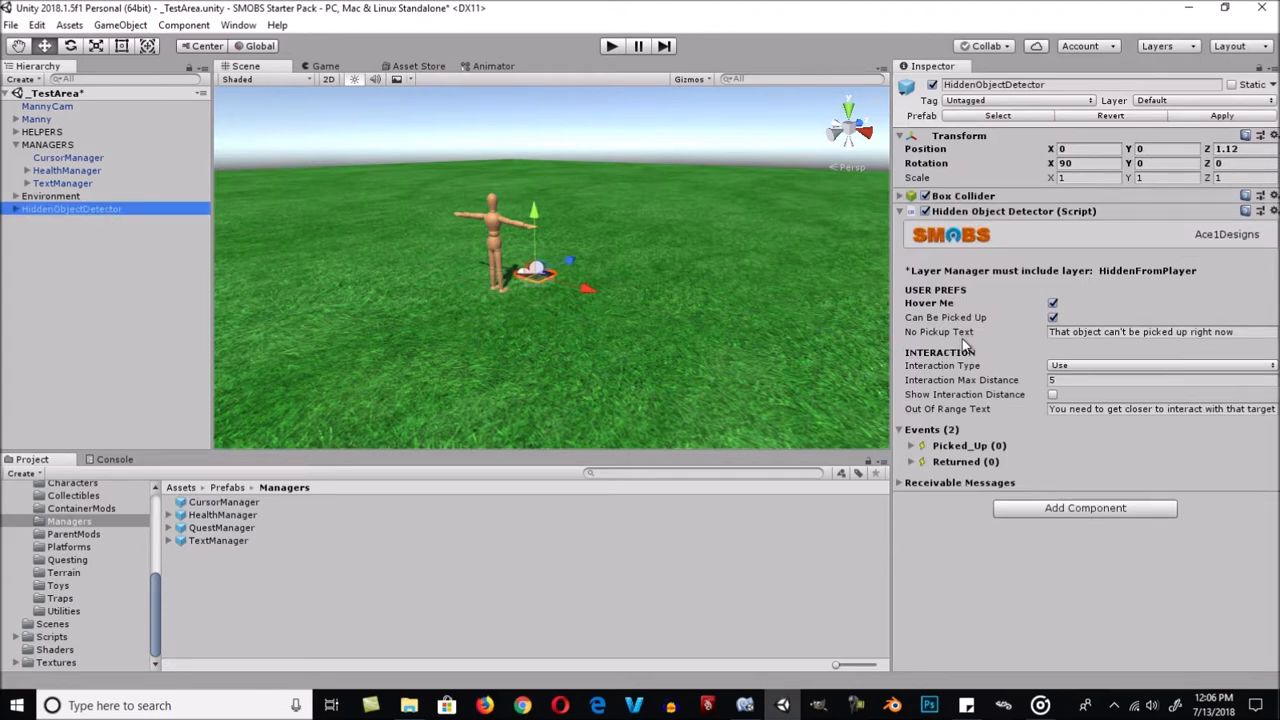
left_click(990, 385)
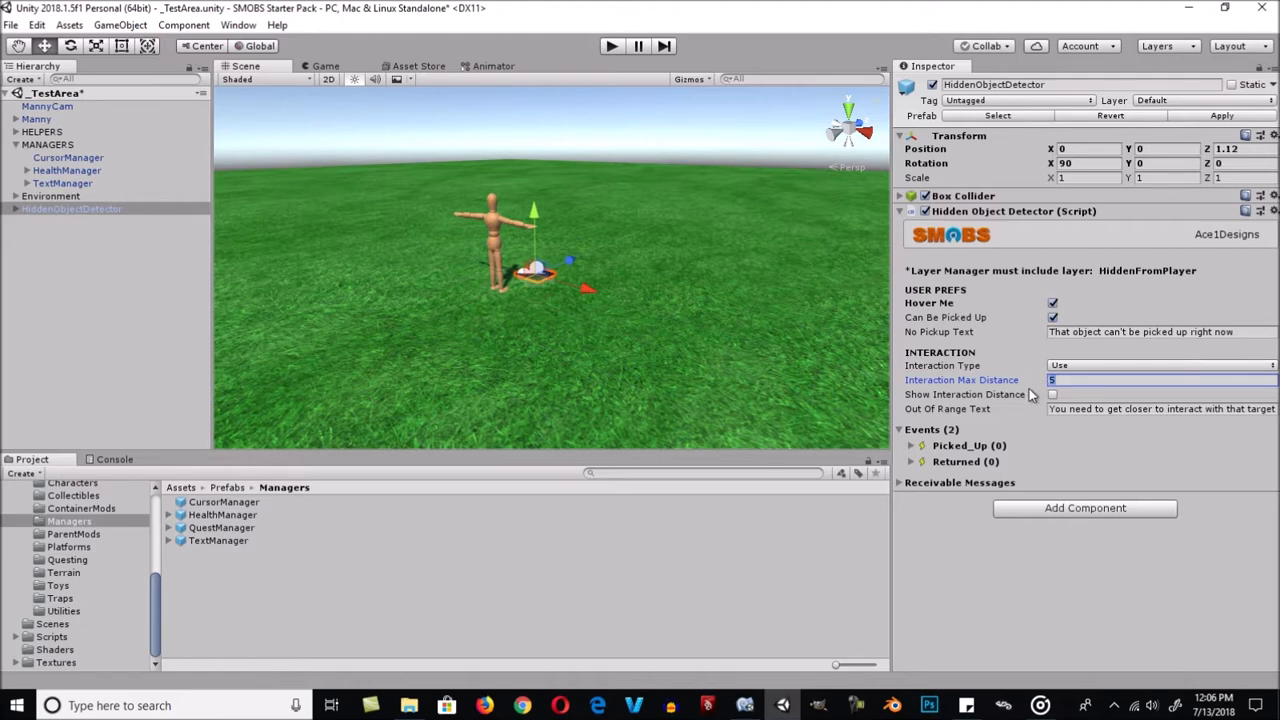
left_click(1029, 395)
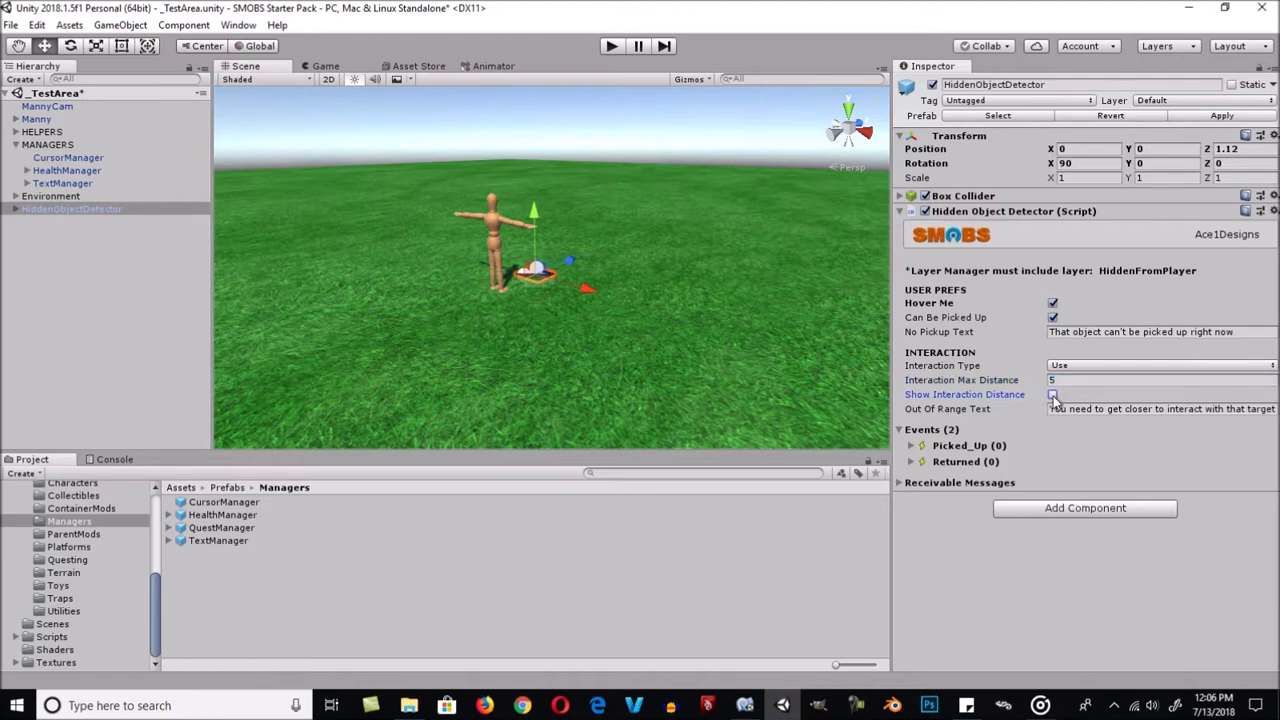
left_click(1053, 396)
left_click(1053, 396)
left_click(1053, 396)
left_click(1053, 396)
left_click(1053, 396)
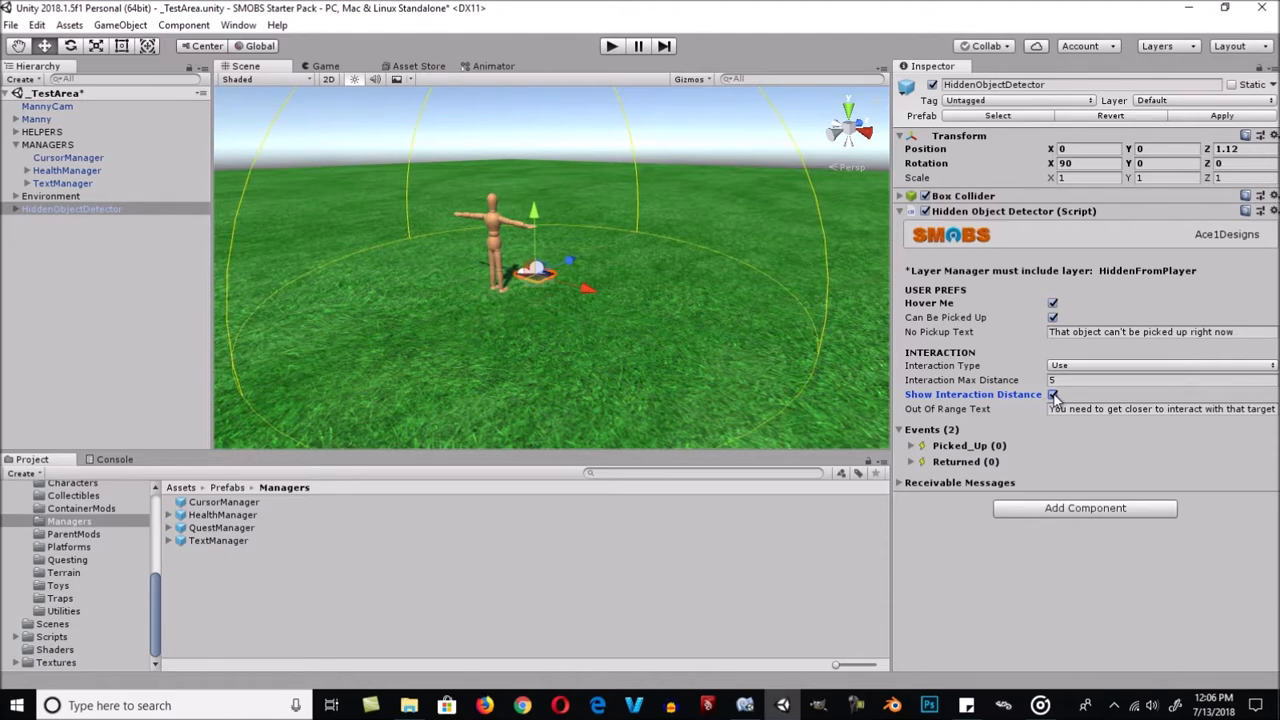
left_click(1053, 396)
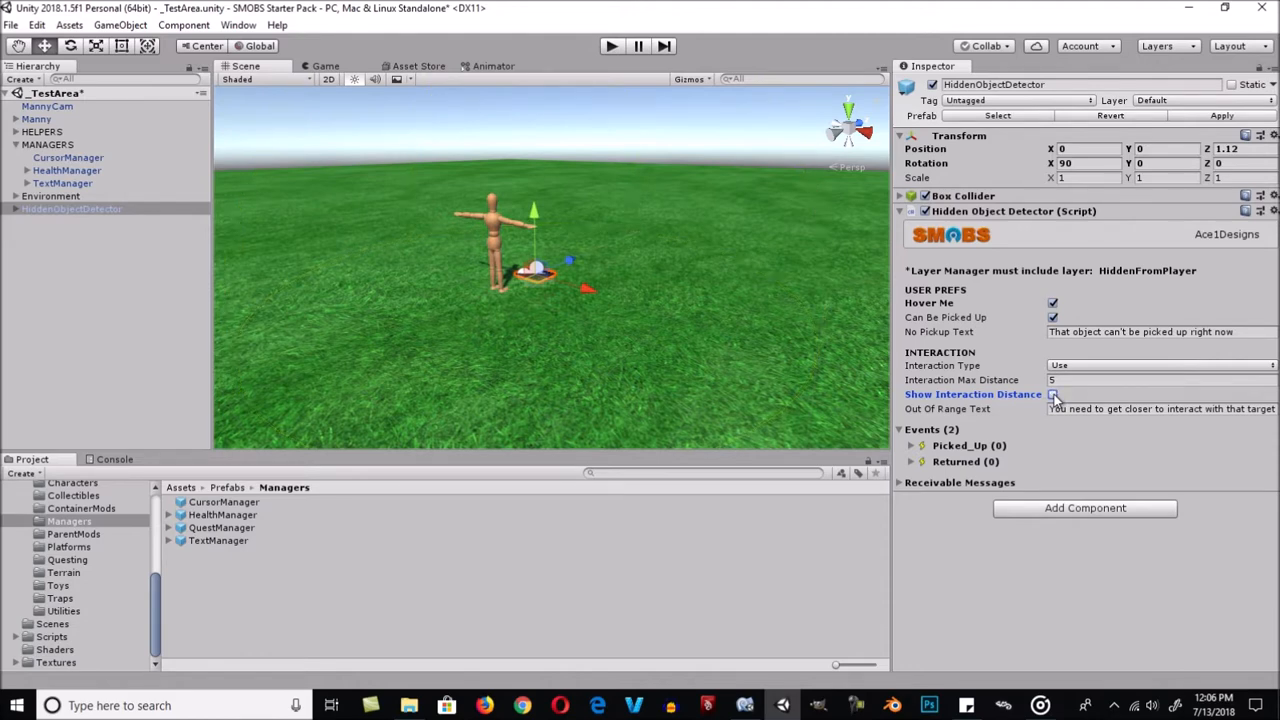
Examine the detector's Out Of Range Text and the contents of its Picked_Up and Returned events.
left_click(1073, 410)
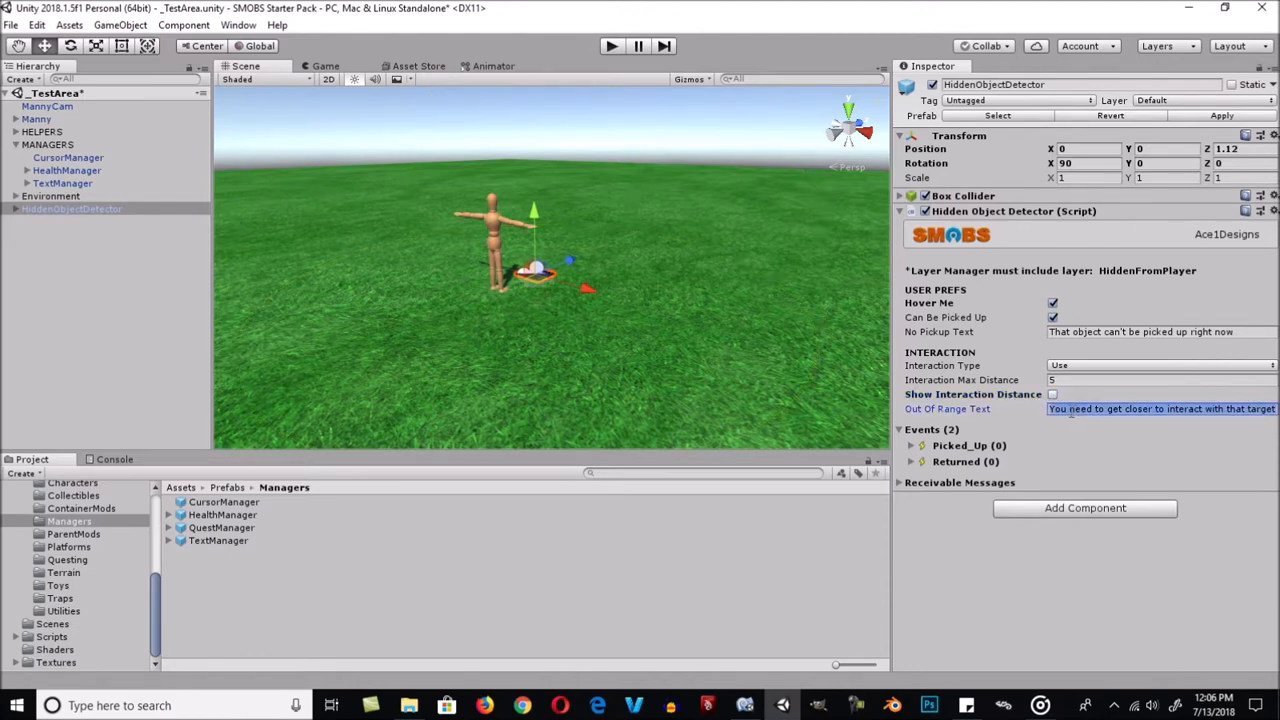
left_click(1004, 408)
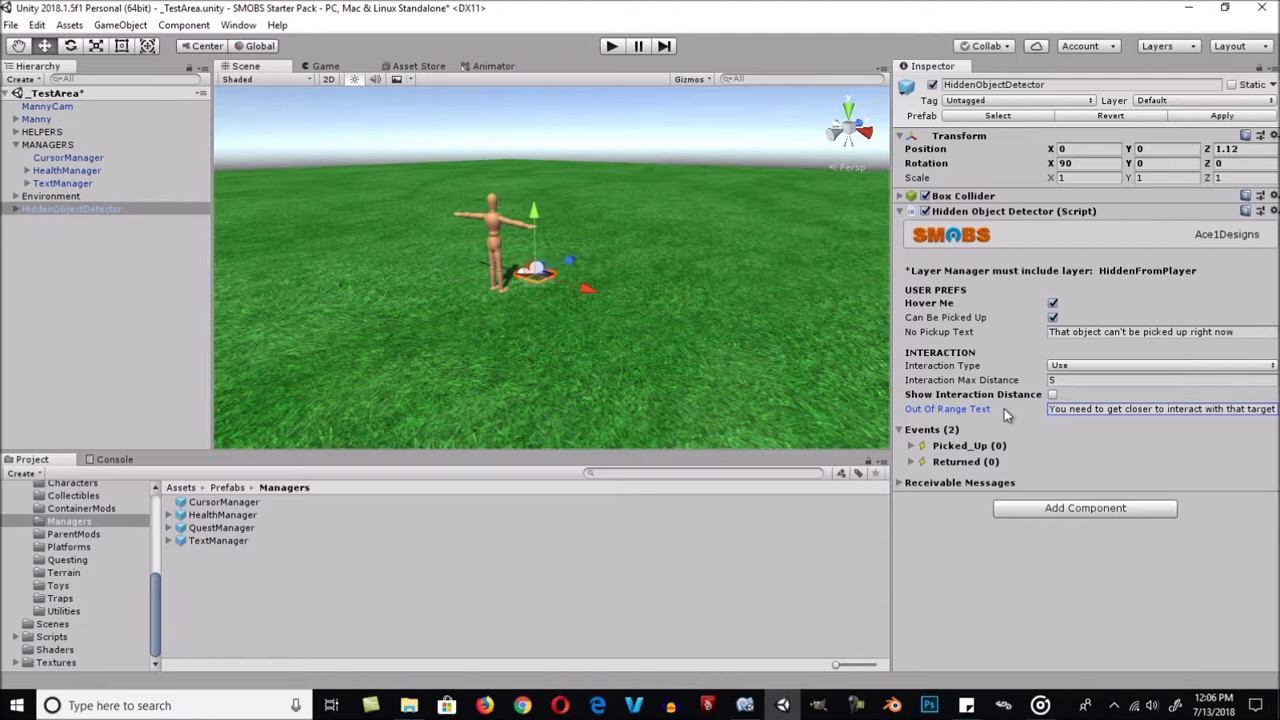
left_click(912, 446)
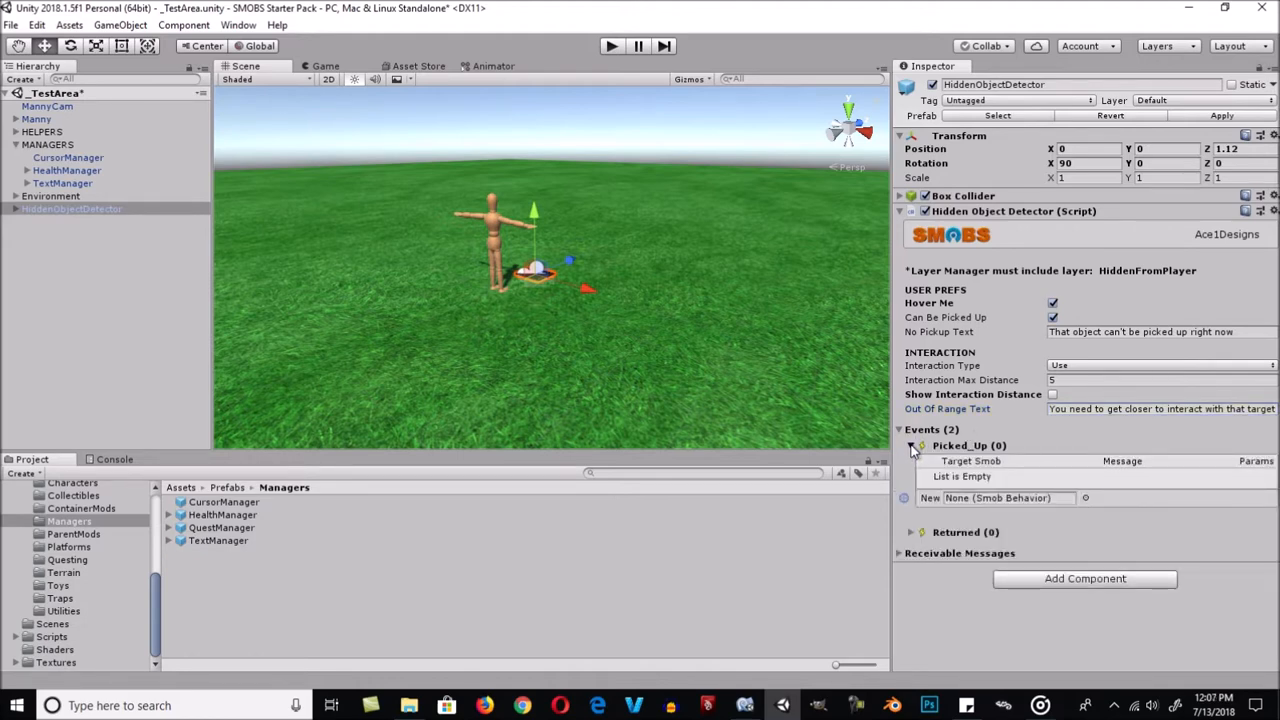
left_click(912, 446)
left_click(911, 462)
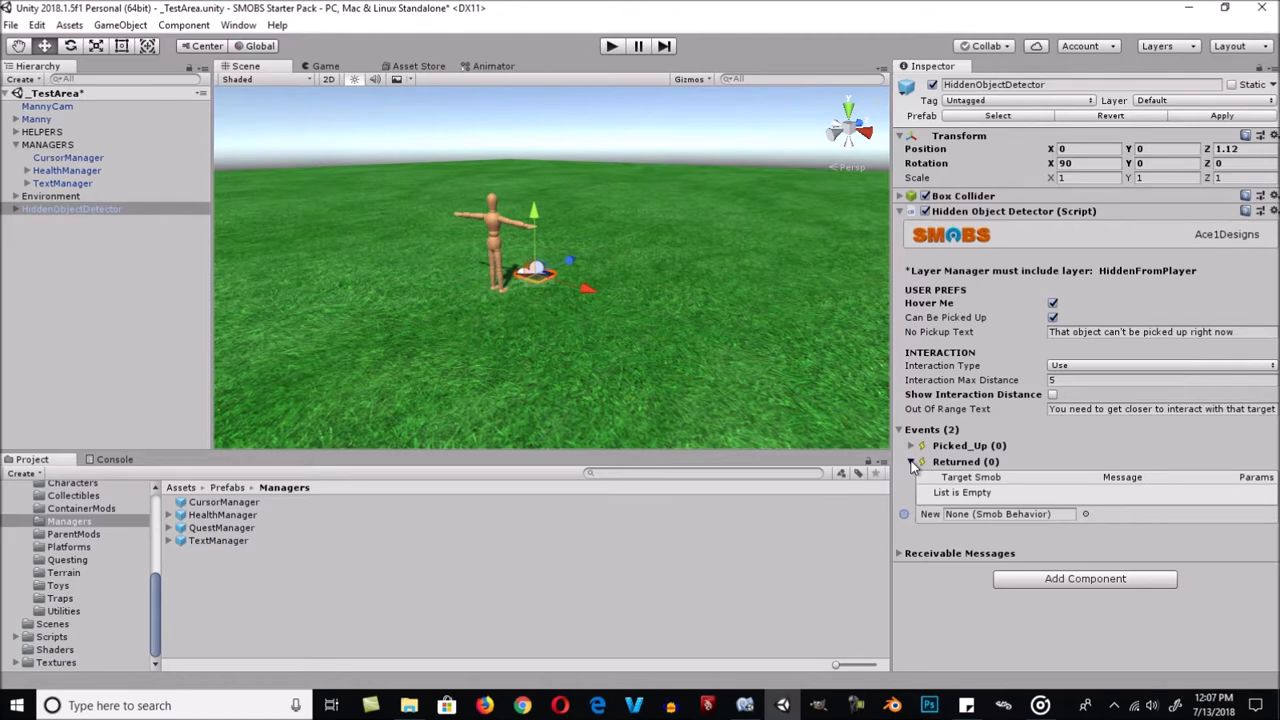
left_click(912, 462)
Delete the HiddenObjectDetector from the scene and collapse the MANAGERS group.
left_click(45, 208)
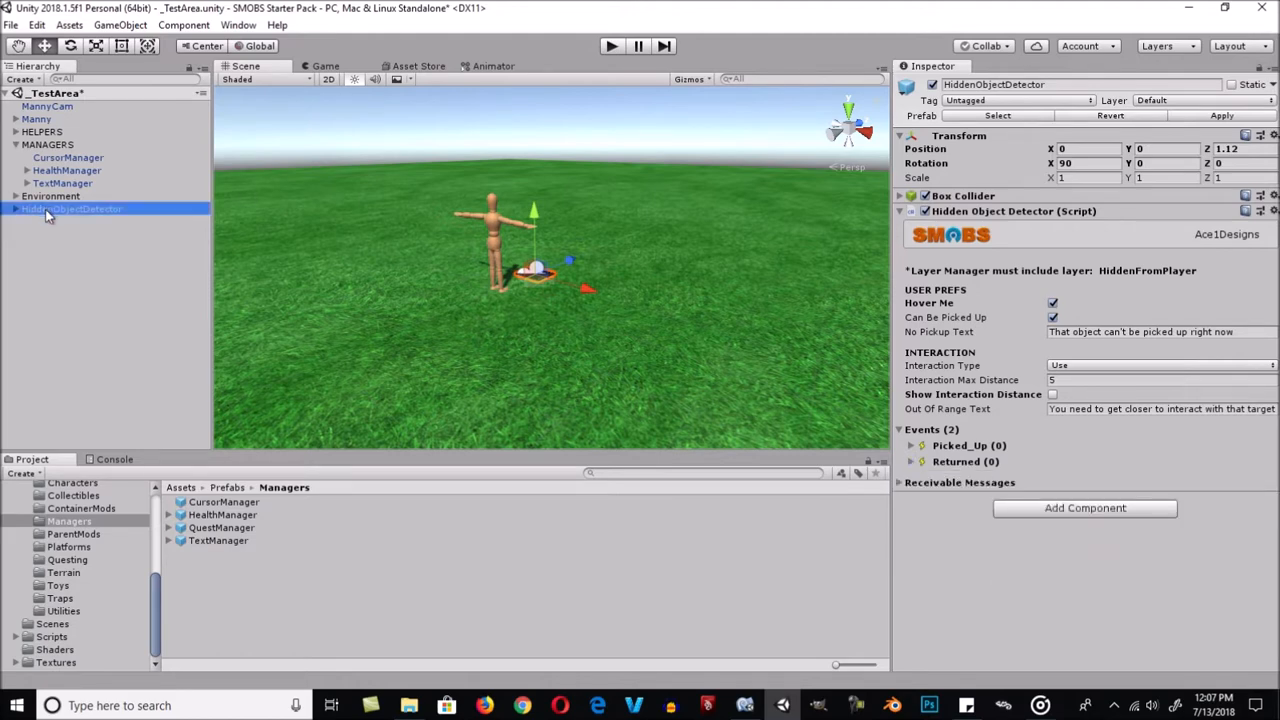
key("Delete")
left_click(15, 144)
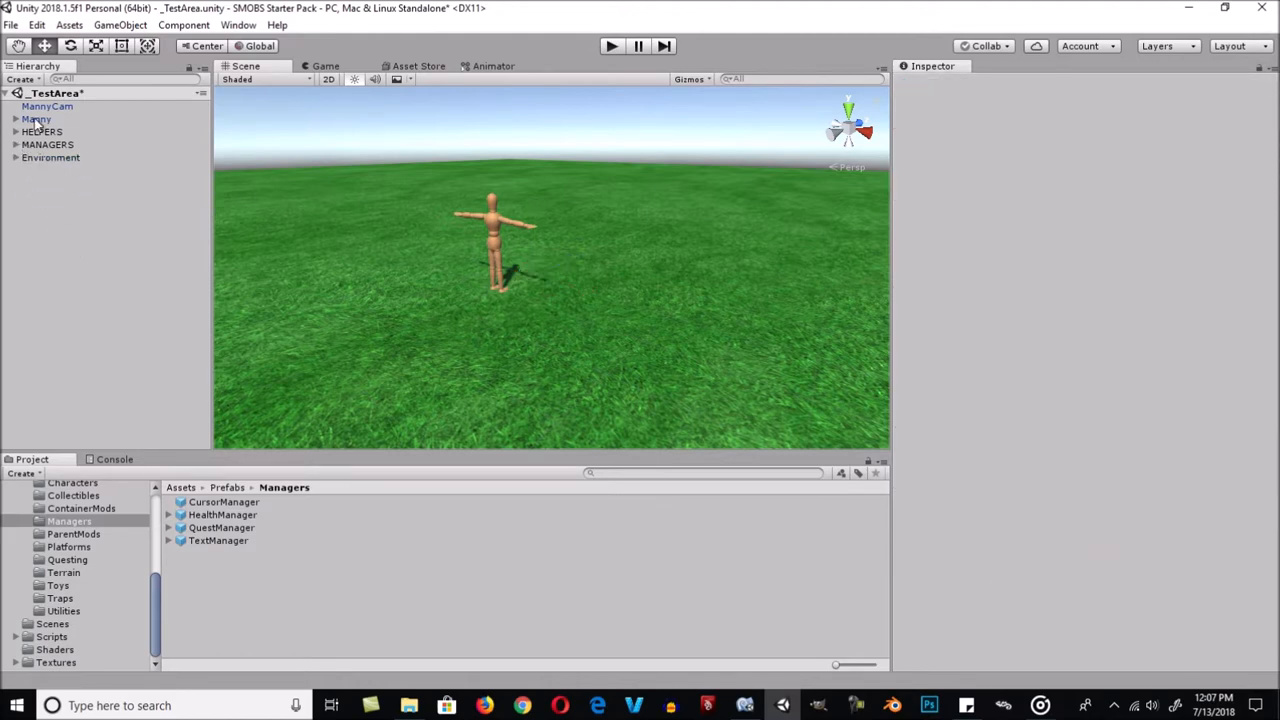
Add a 3D sphere to the scene and assign it to the HiddenFromPlayer layer.
left_click(36, 79)
mouse_move(55, 136)
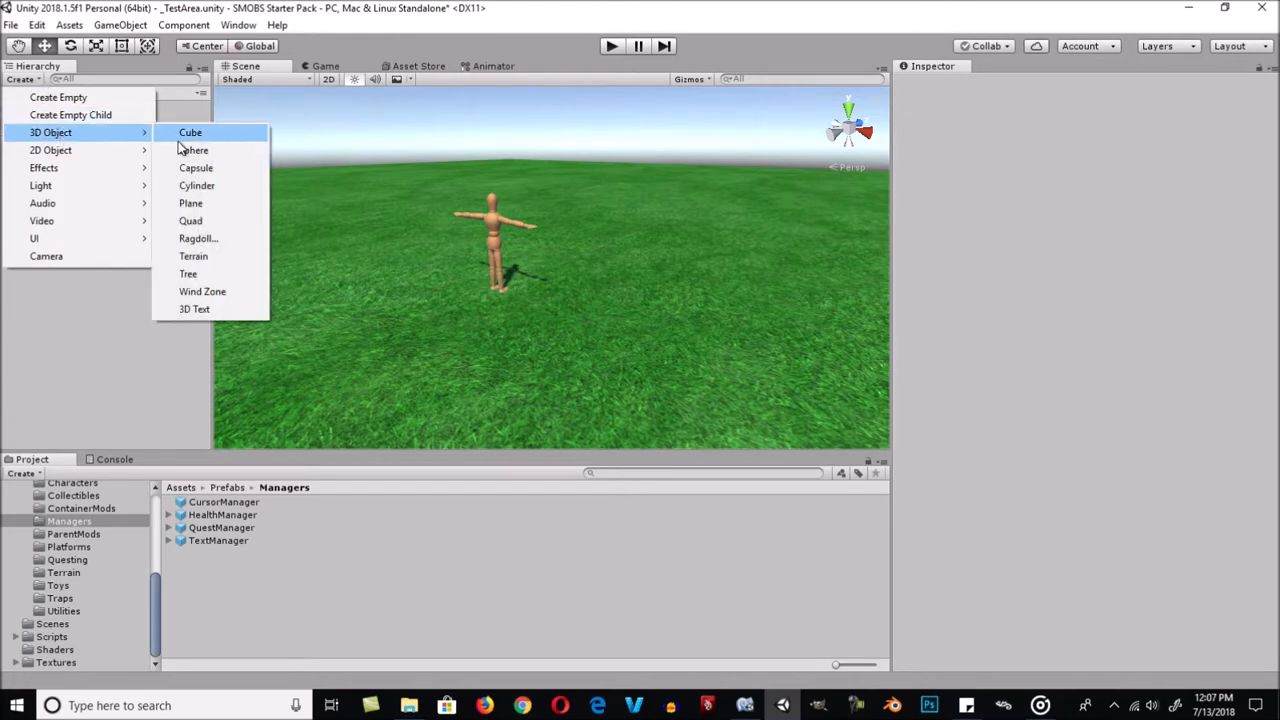
left_click(192, 151)
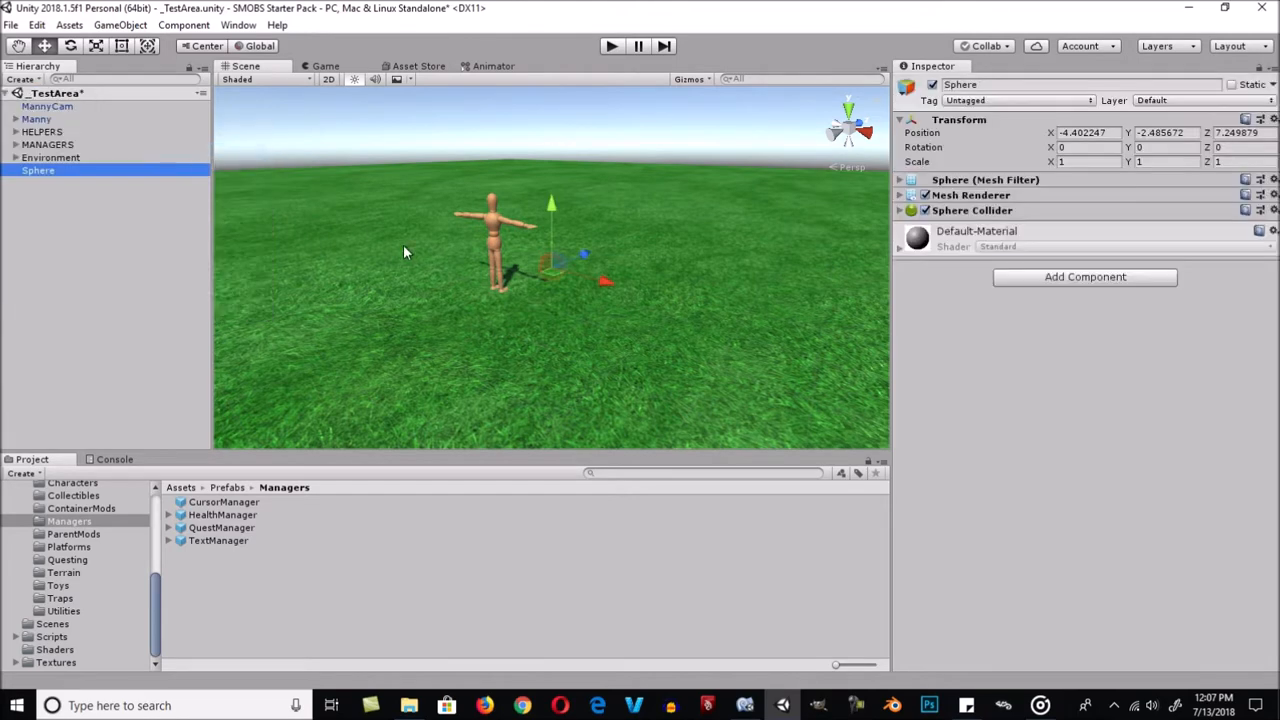
left_click(1255, 101)
left_click(1202, 205)
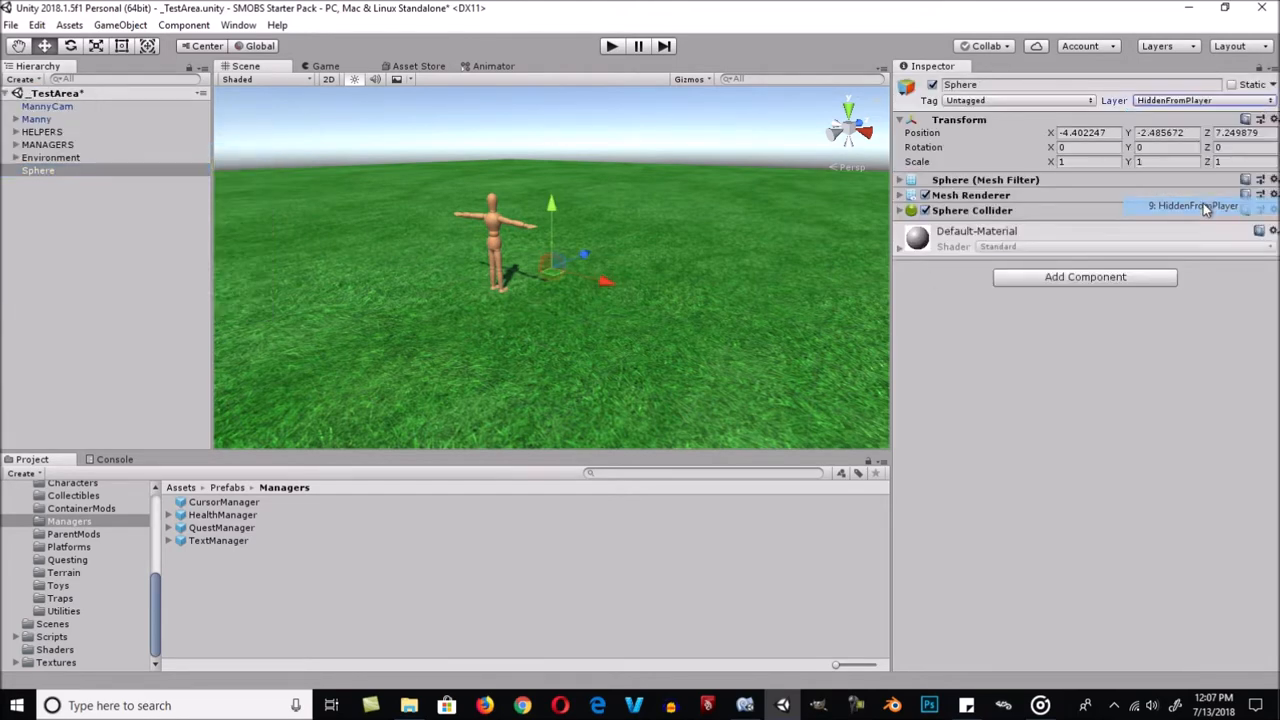
Position the sphere in front of Manny at about X -0.73, Y 0.62 and scale it uniformly to about 0.58.
left_click_drag(629, 222, 545, 149, "alt")
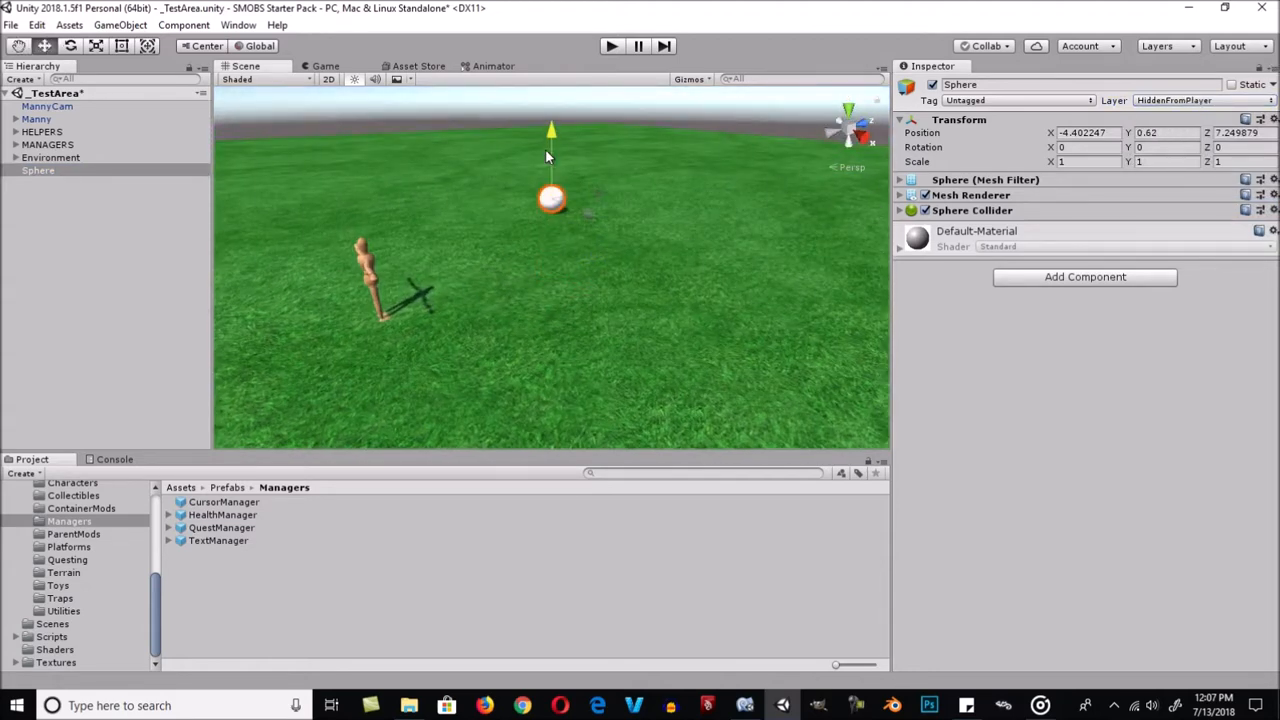
left_click_drag(587, 213, 689, 285)
key("r")
Duplicate the sphere five times.
left_click(68, 178)
left_click(70, 173)
key("ctrl+d")
key("ctrl+d")
key("ctrl+d")
key("ctrl+d")
key("ctrl+d")
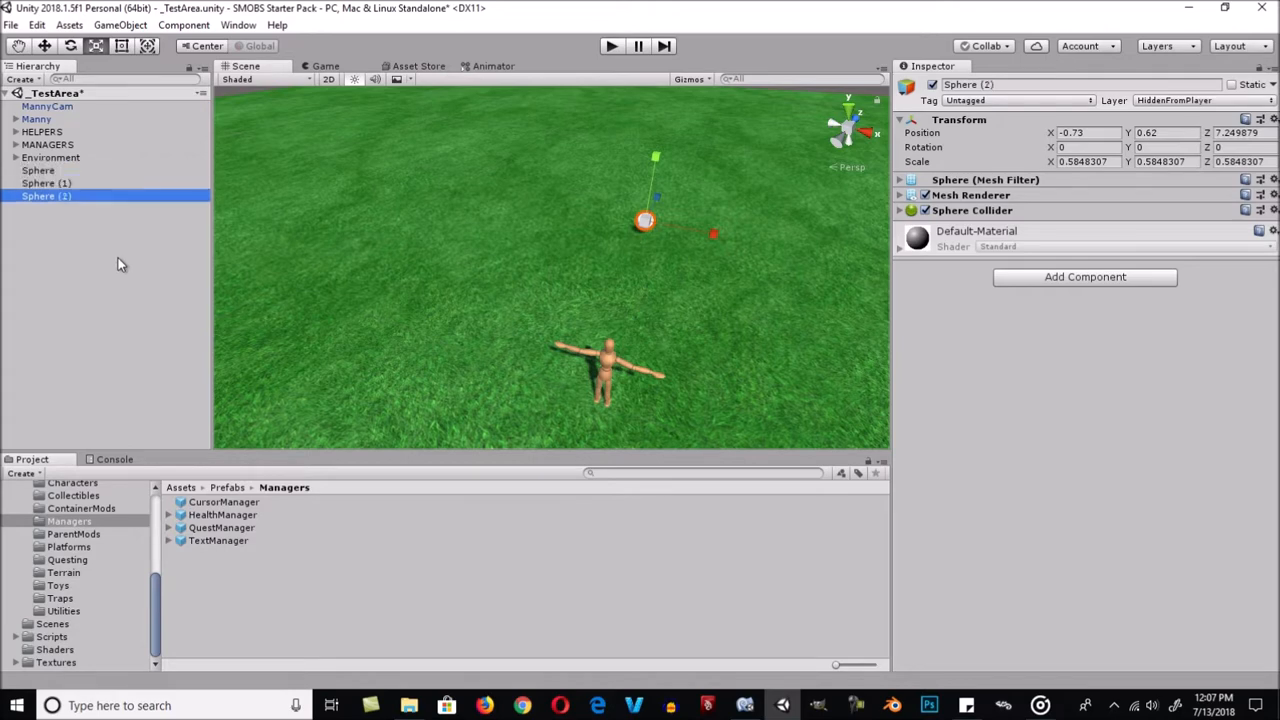
Move Sphere (1) through Sphere (5) together along the X axis to about 2.23.
left_click(62, 184)
left_click(70, 234, "shift")
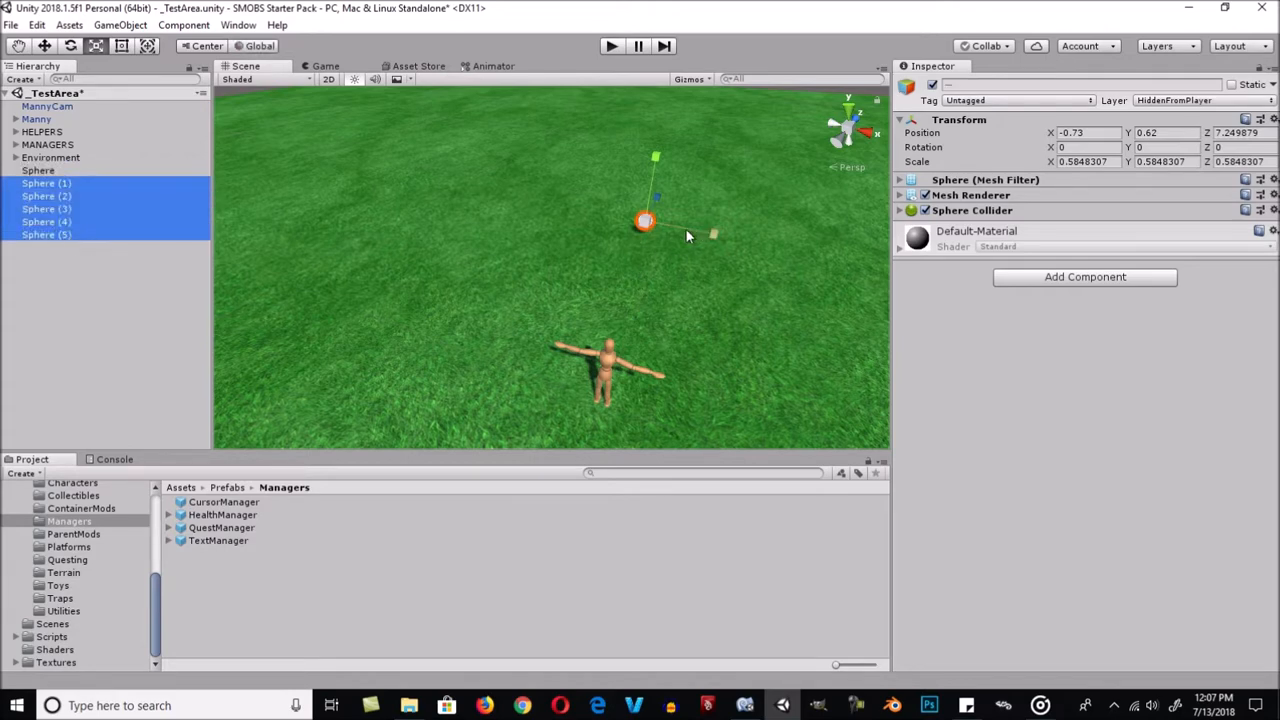
key("w")
left_click_drag(692, 228, 791, 258)
key("ctrl+z")
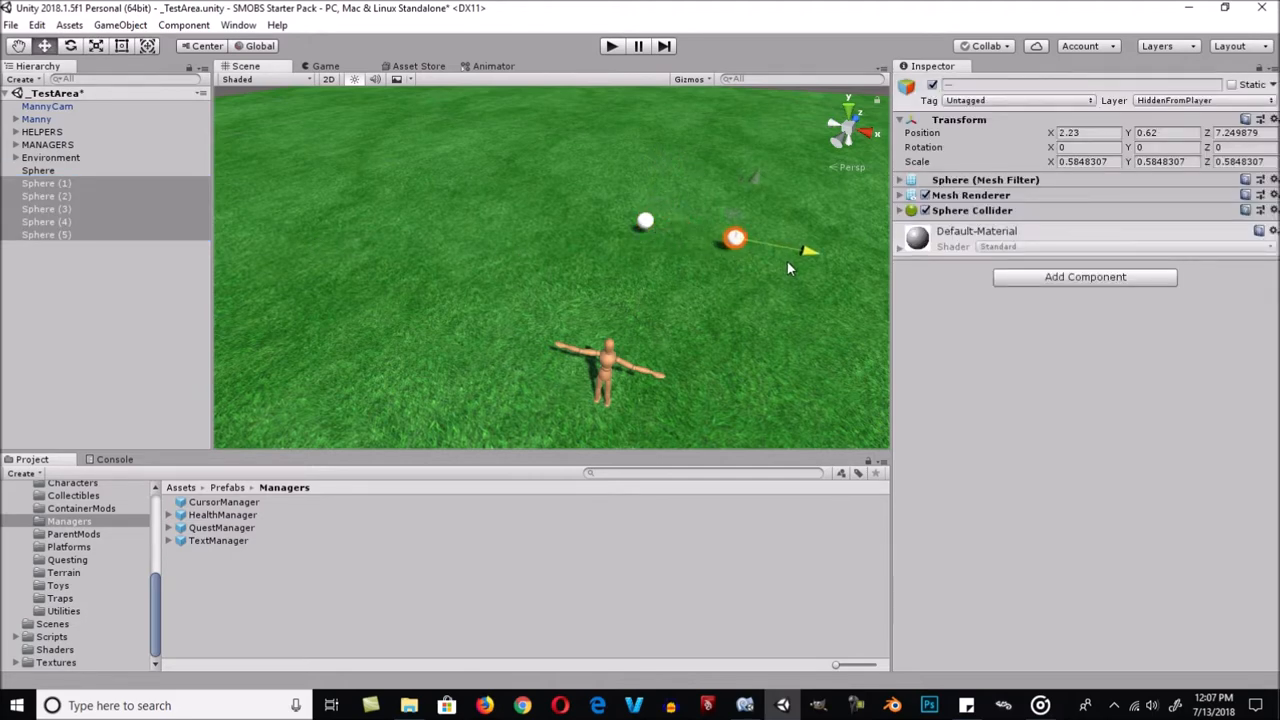
Move Spheres (2) to (5) to about Z 4.41, and Spheres (3) to (5) across to Manny's other side.
left_click(66, 186, "ctrl")
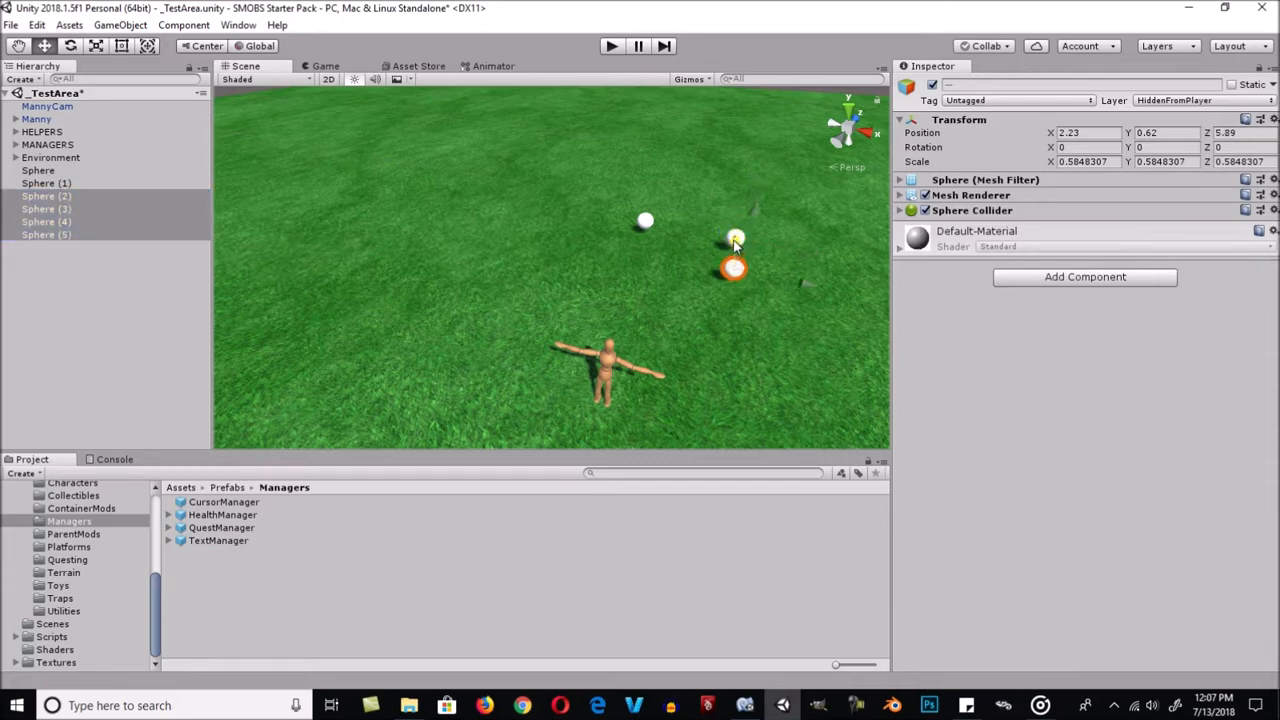
left_click(81, 195, "ctrl")
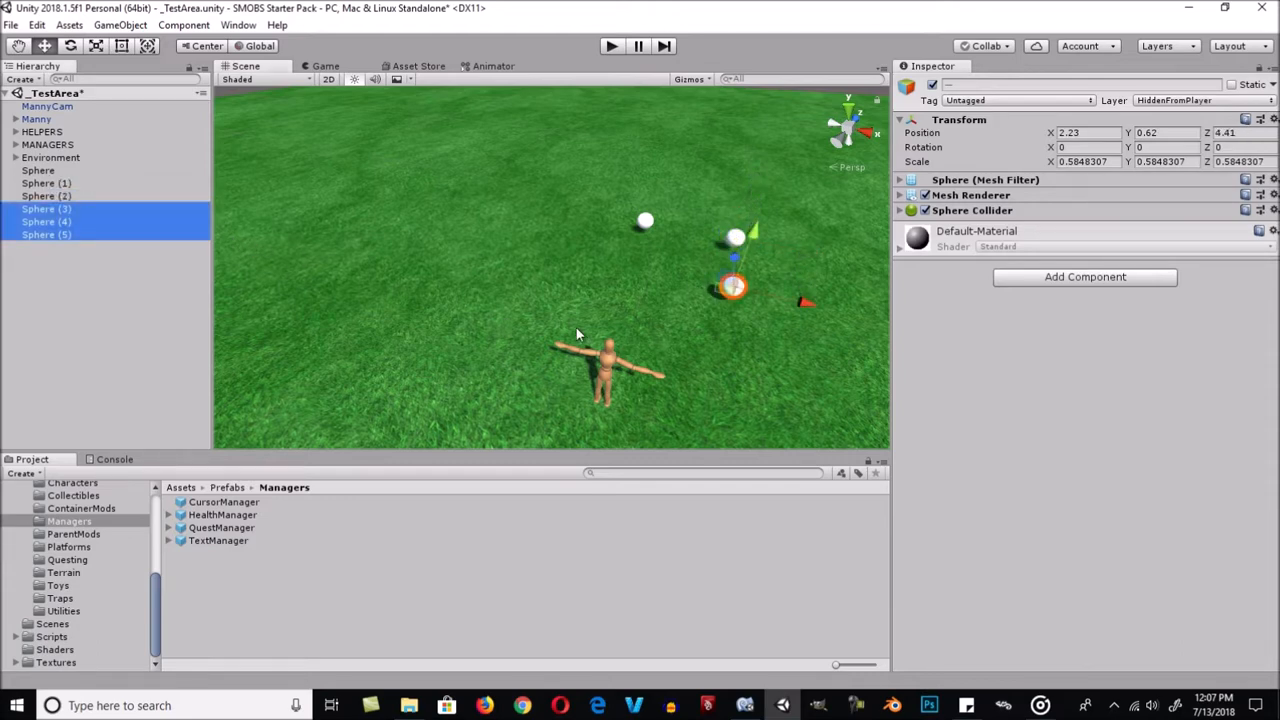
left_click_drag(797, 309, 561, 272)
Move Spheres (4) and (5) to about X -3.55, Z 9.73, and shift Sphere (5) alone along X behind the original sphere.
left_click(104, 209, "ctrl")
left_click_drag(560, 218, 626, 172)
left_click(126, 233)
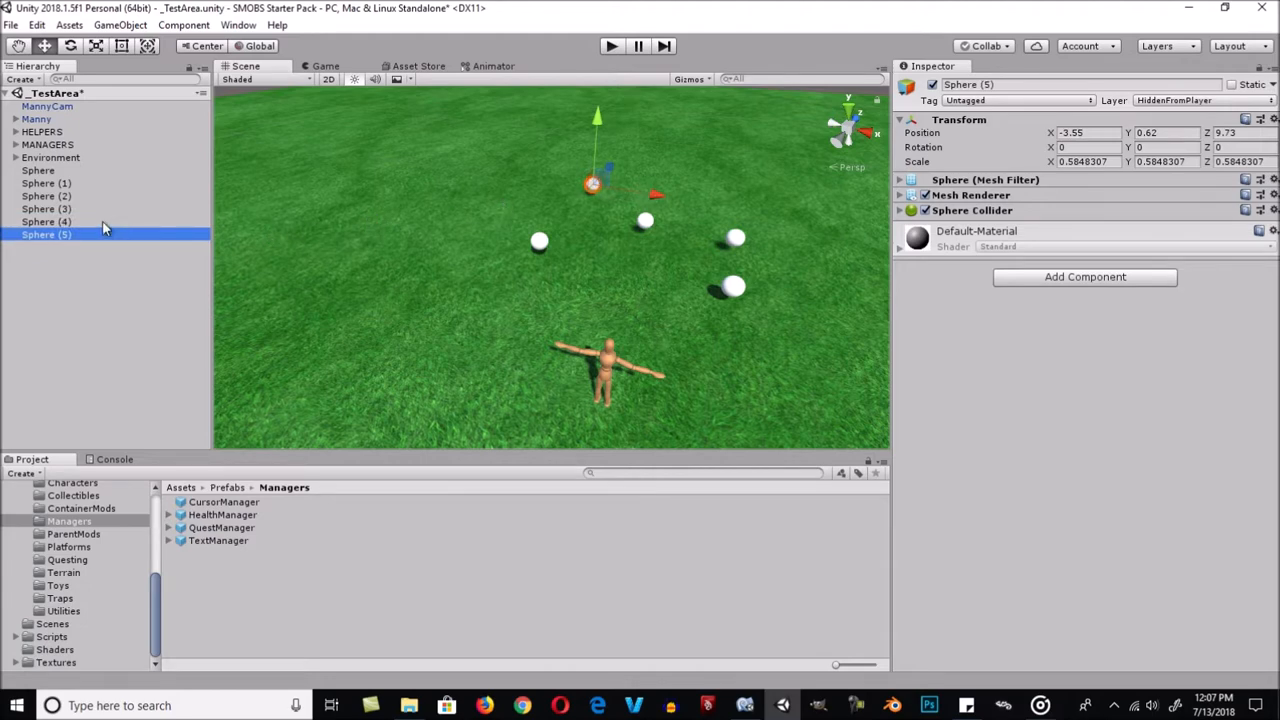
left_click_drag(662, 194, 742, 212)
left_click(143, 296)
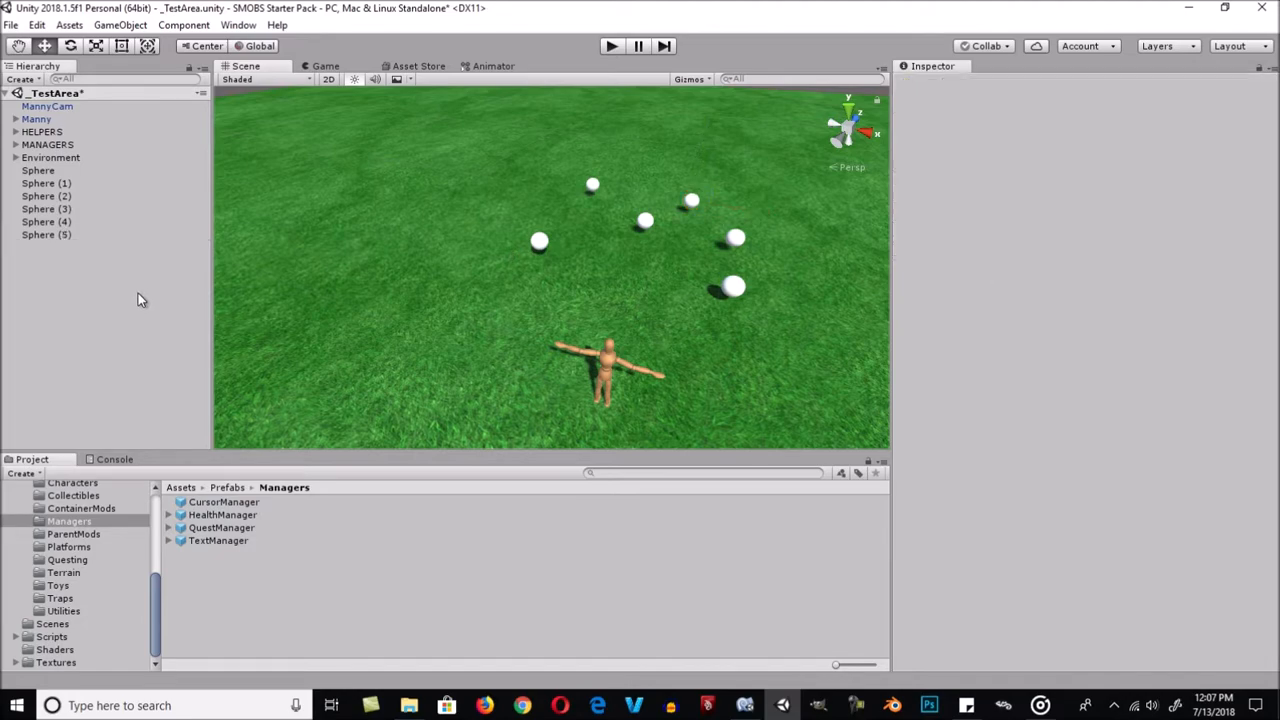
Add the HiddenObjectDetector prefab from the Toys prefabs to the scene and move it along Z to 1.46, in front of Manny.
left_click_drag(702, 346, 509, 291, "alt")
right_click_drag(509, 291, 690, 273, "alt")
left_click_drag(690, 273, 591, 327, "alt")
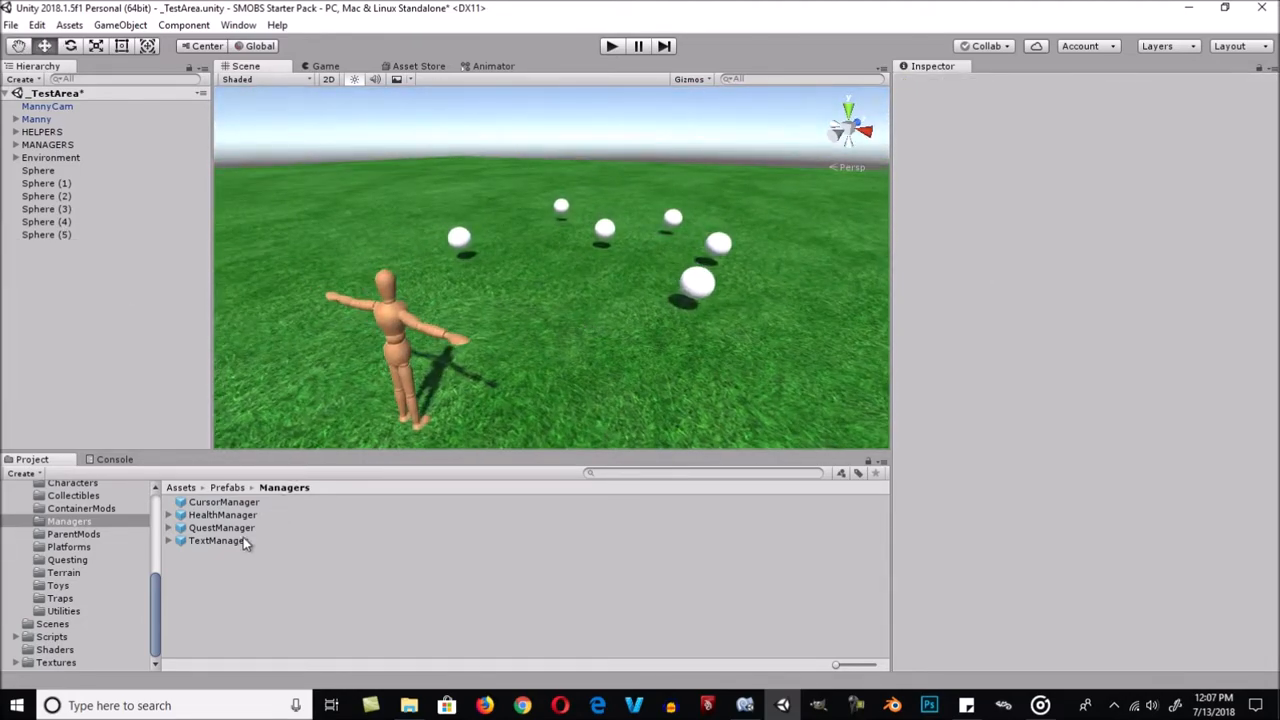
left_click(62, 585)
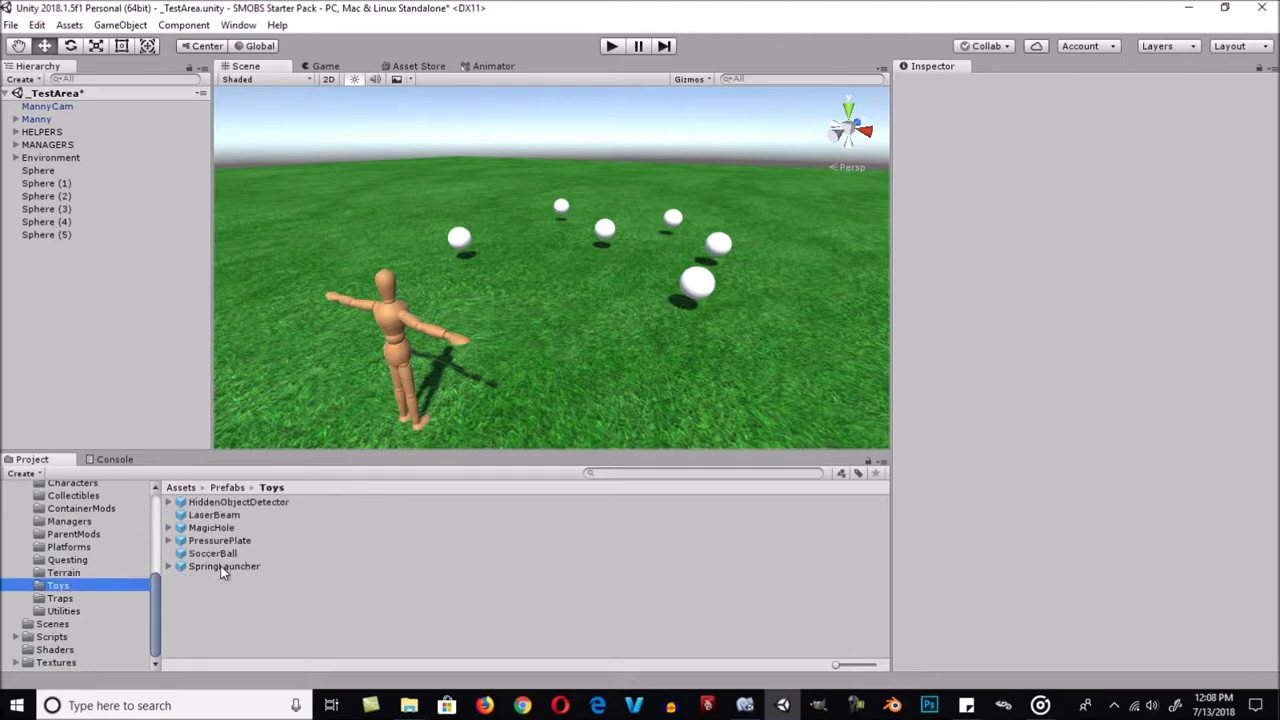
left_click_drag(215, 503, 104, 354)
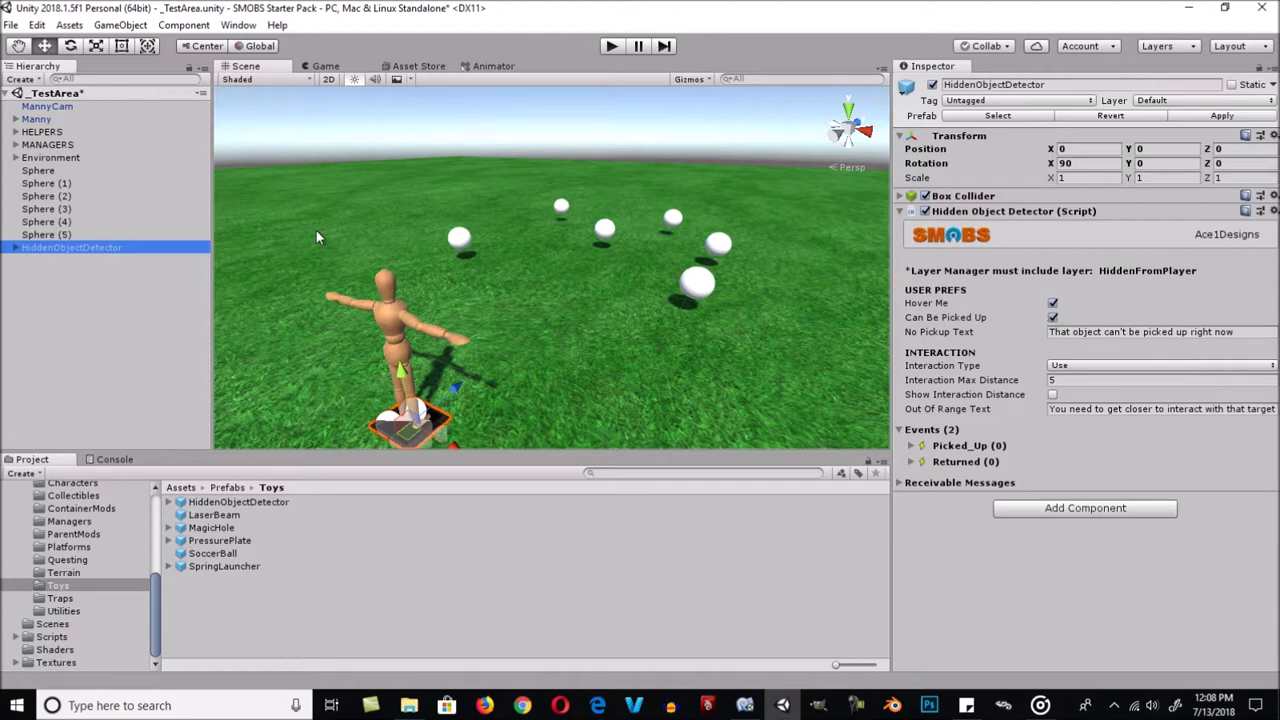
left_click_drag(457, 410, 548, 330)
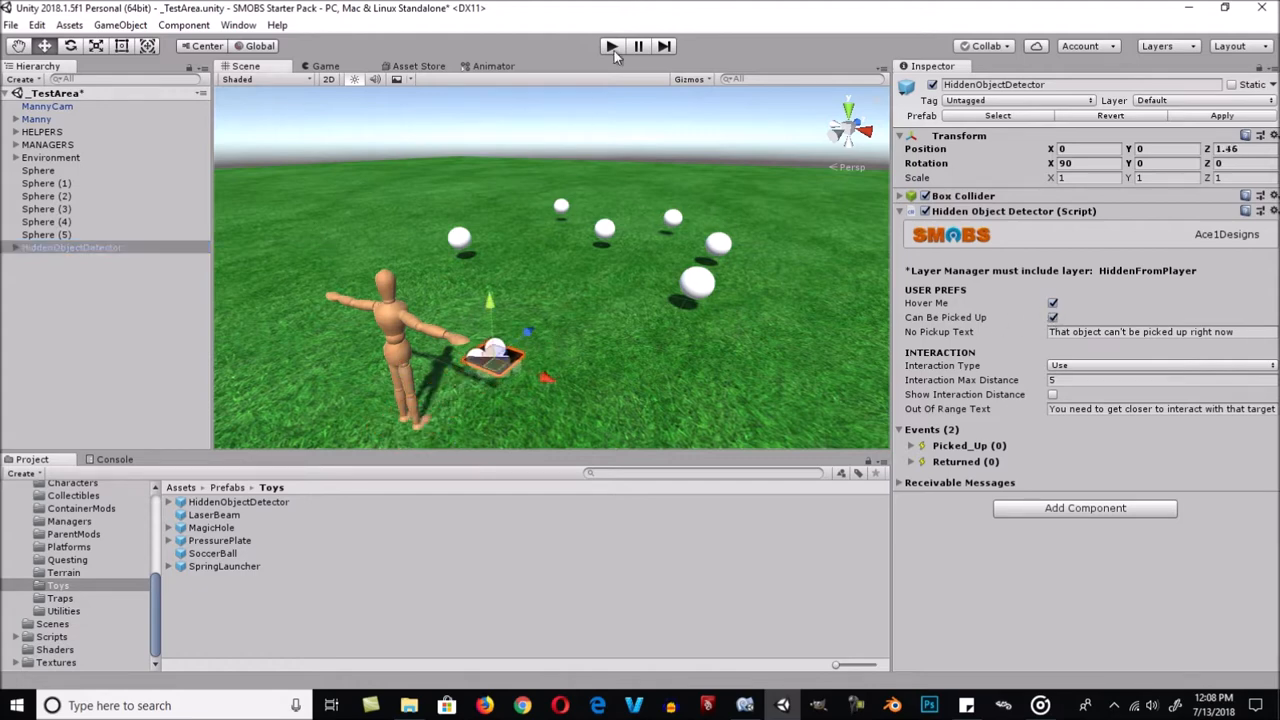
Run the scene and walk Manny around near the detector lying on the grass.
left_click(611, 46)
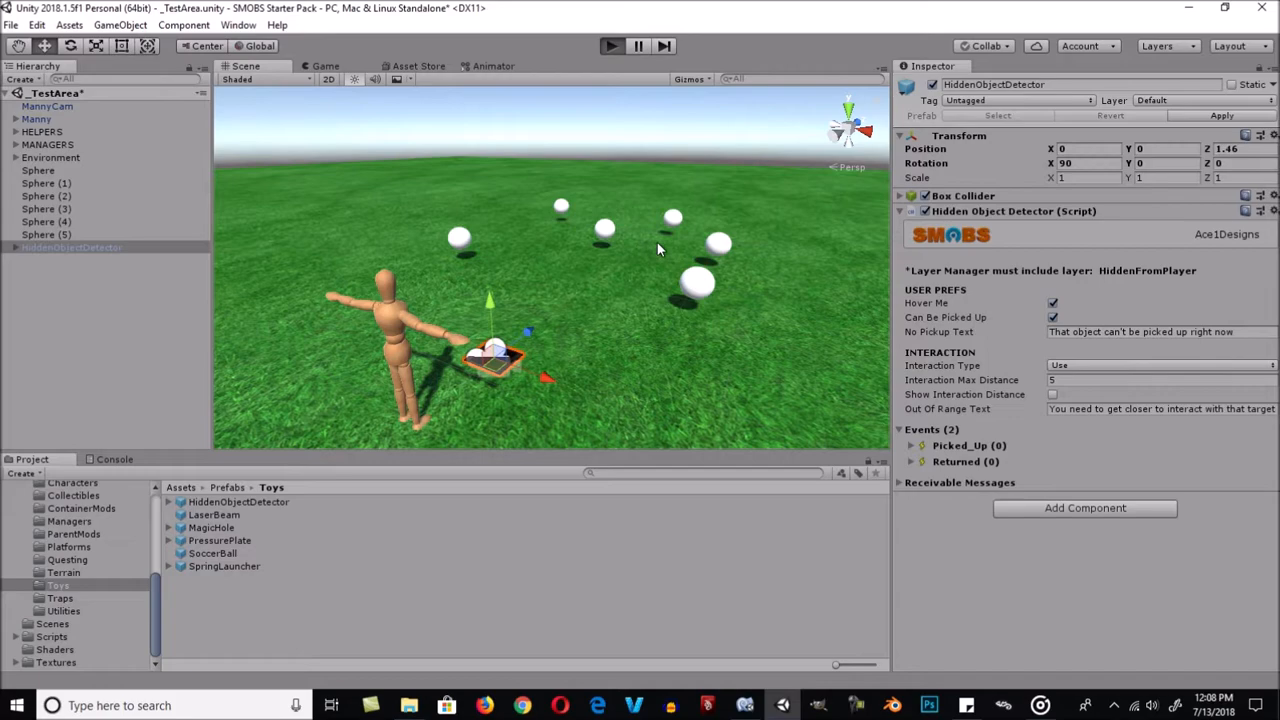
key("a")
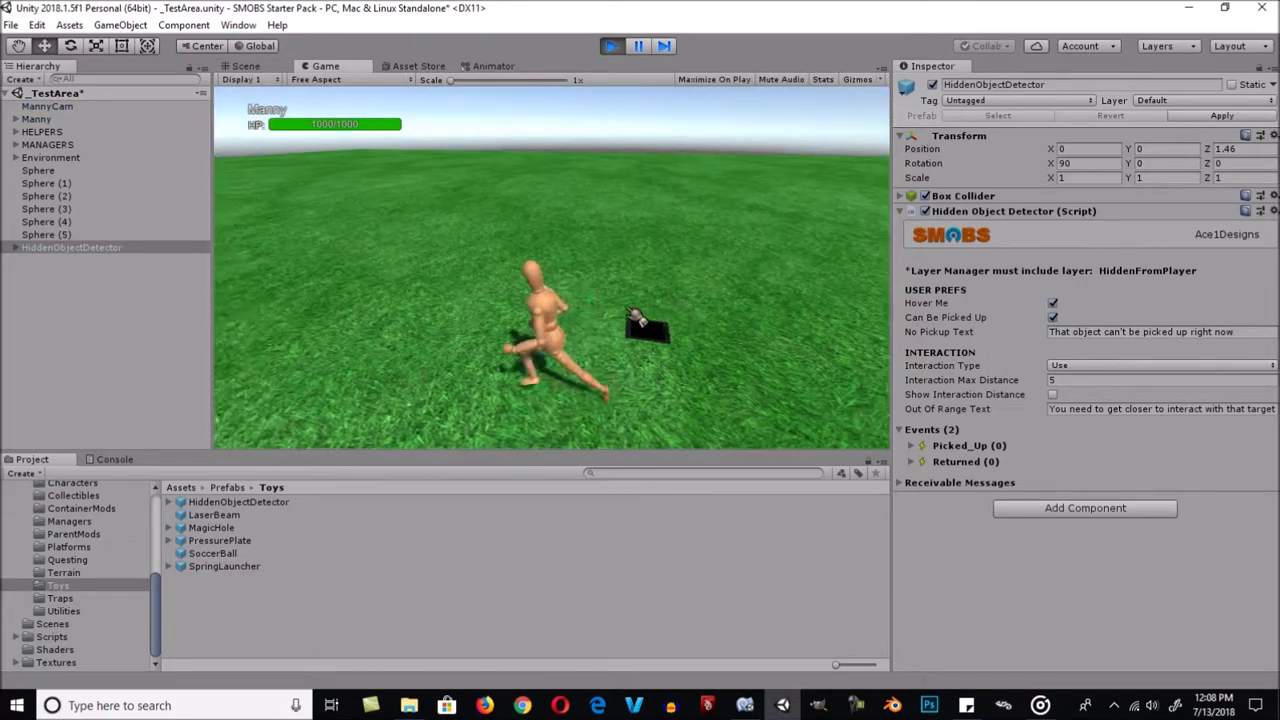
right_click_drag(717, 305, 672, 305)
key("d")
key("w")
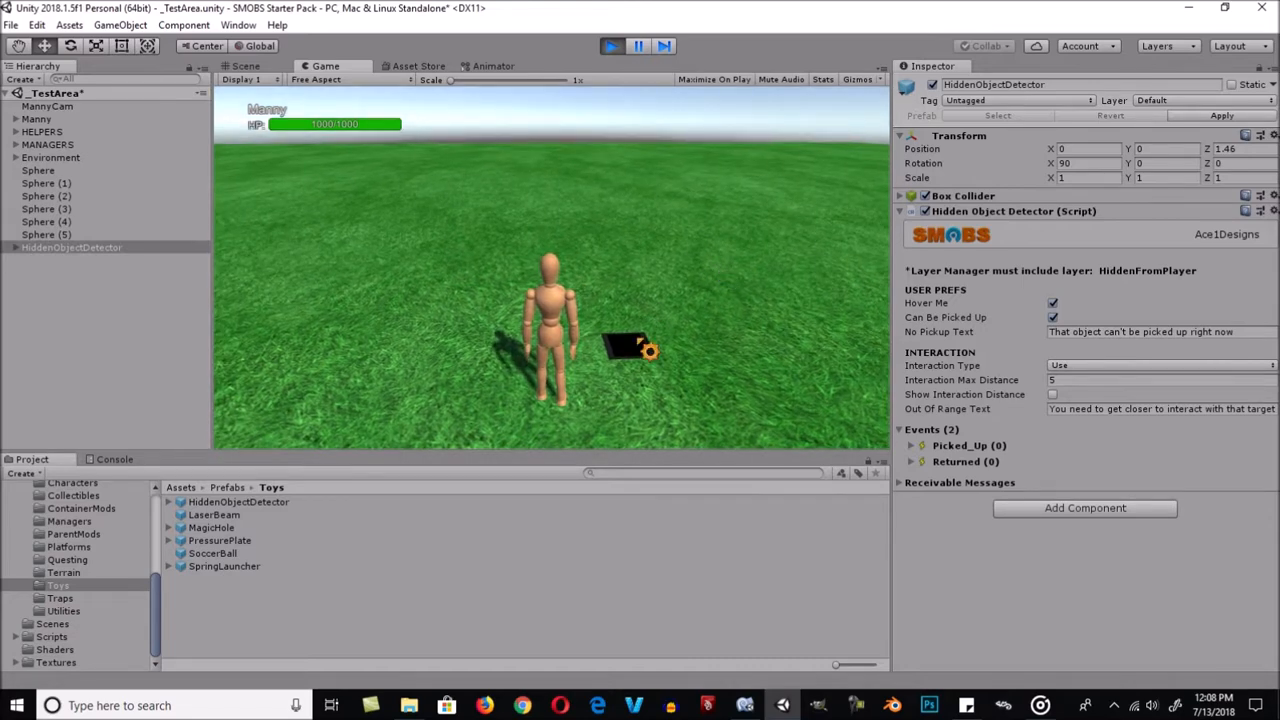
Pick up the detector and walk Manny around the field to view the hidden spheres through its screen.
left_click(648, 350)
key("w")
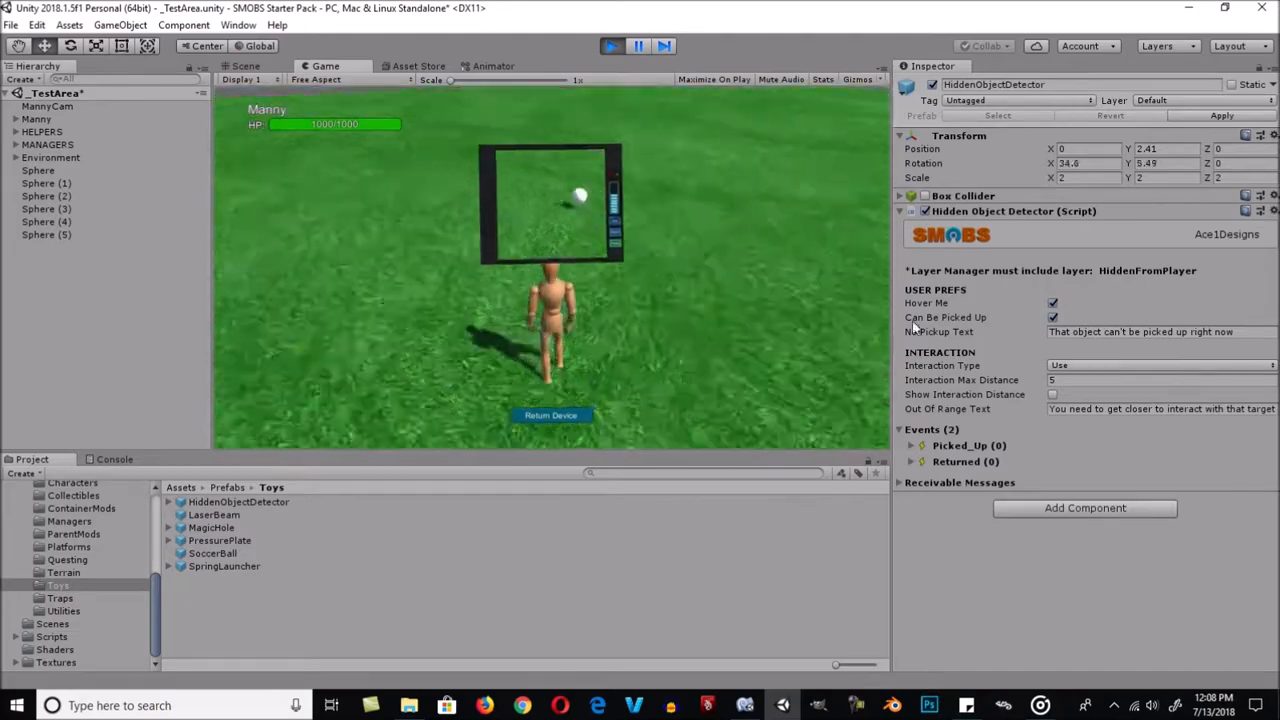
key("d")
key("w")
key("w")
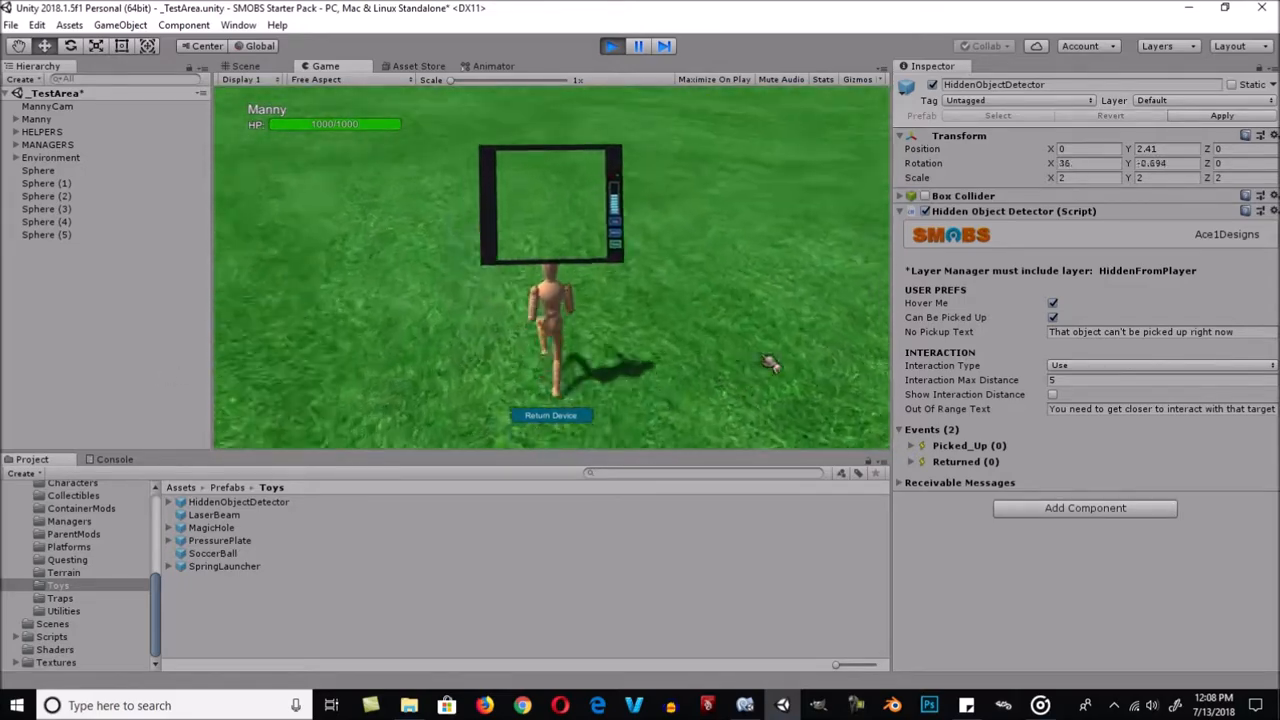
key("w")
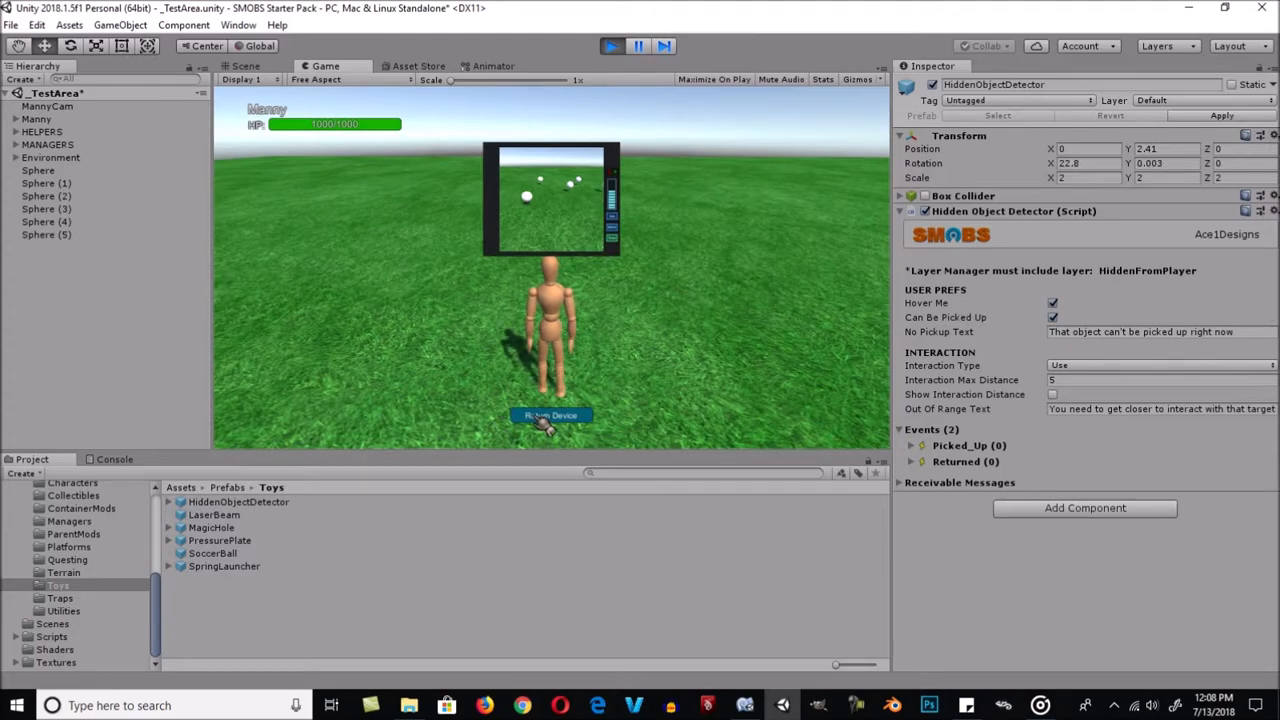
Return the device to its place on the grass, look around it, and stop the play test.
left_click(551, 416)
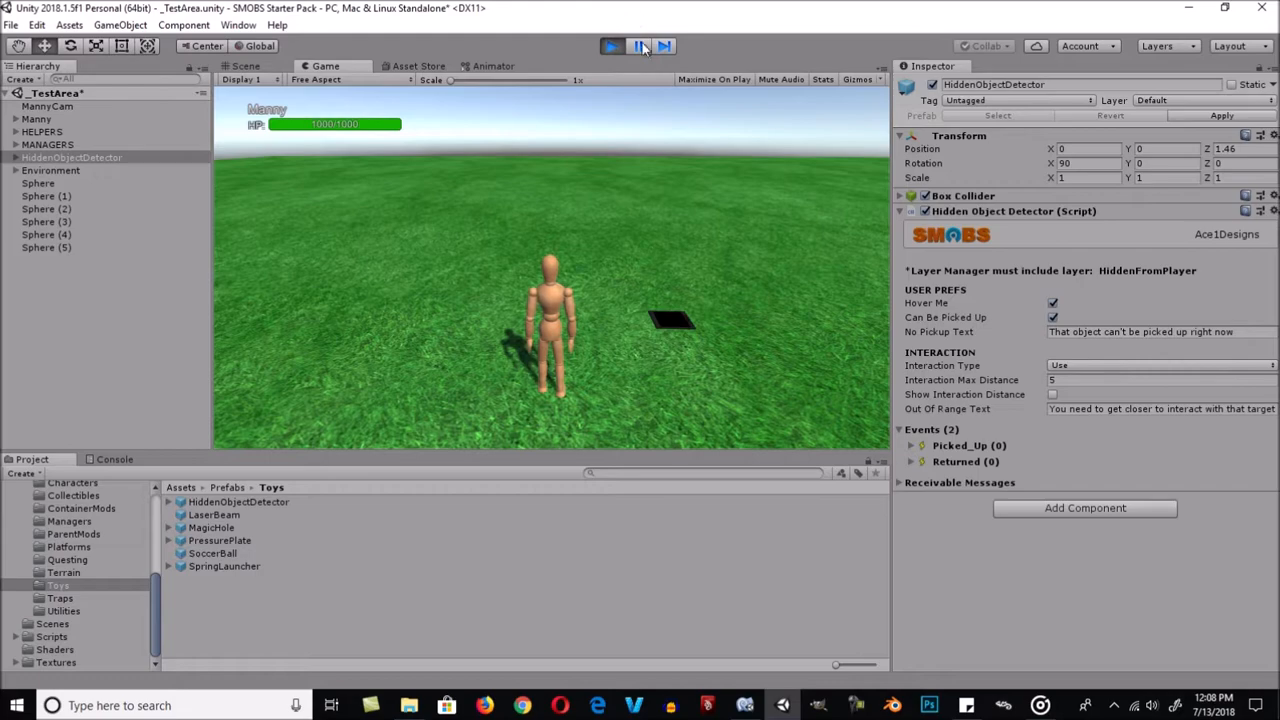
right_click_drag(567, 321, 671, 358)
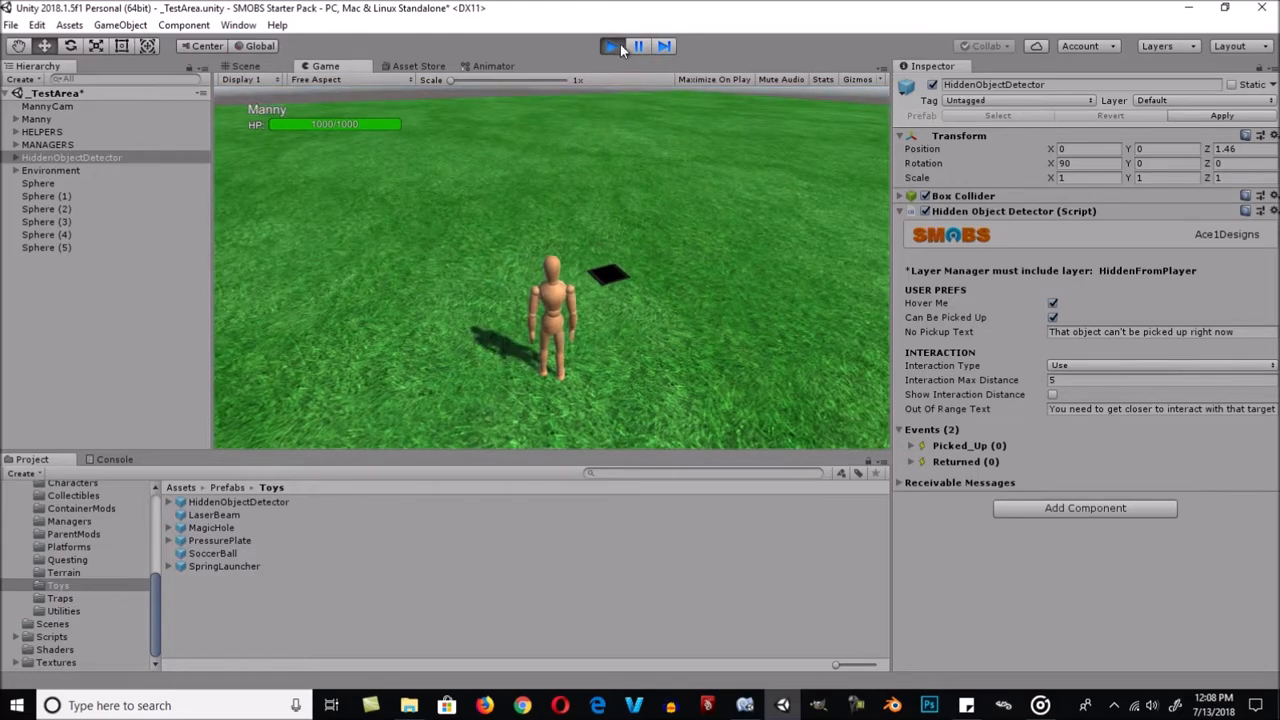
left_click(611, 46)
right_click_drag(685, 312, 500, 300, "alt")
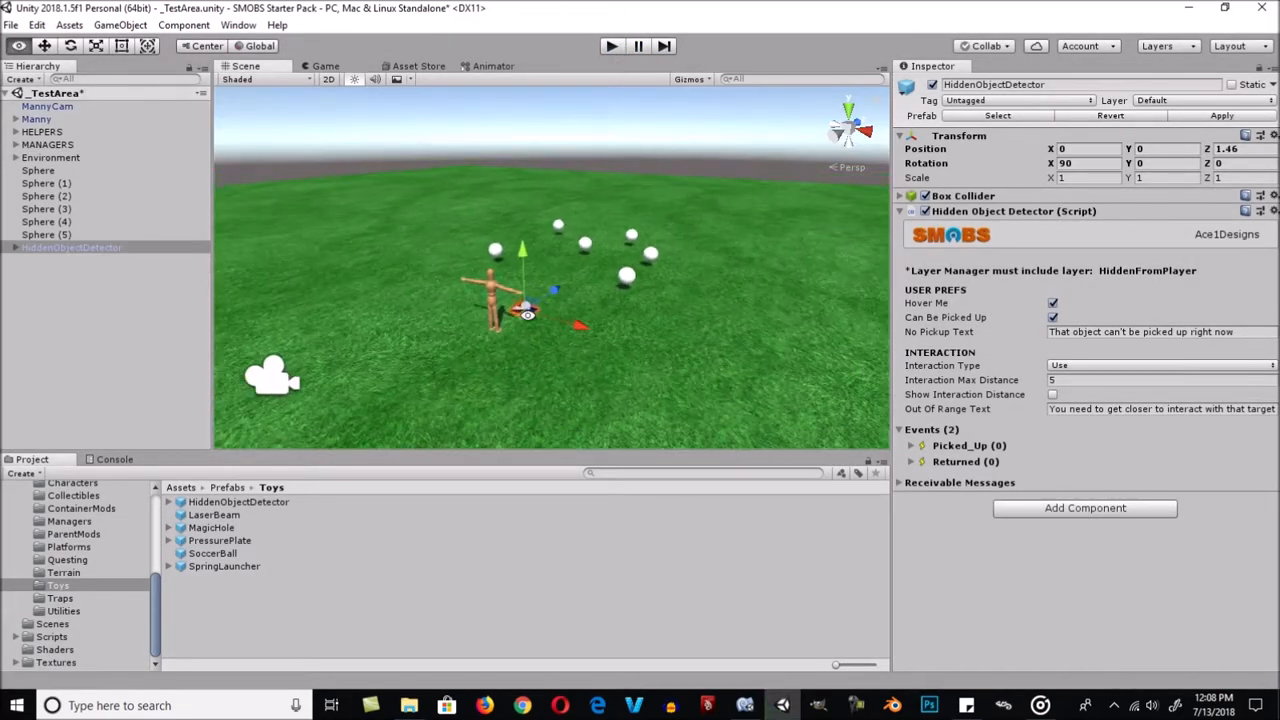
left_click_drag(500, 300, 594, 317, "alt")
right_click_drag(502, 349, 655, 338, "alt")
middle_click_drag(655, 338, 617, 338)
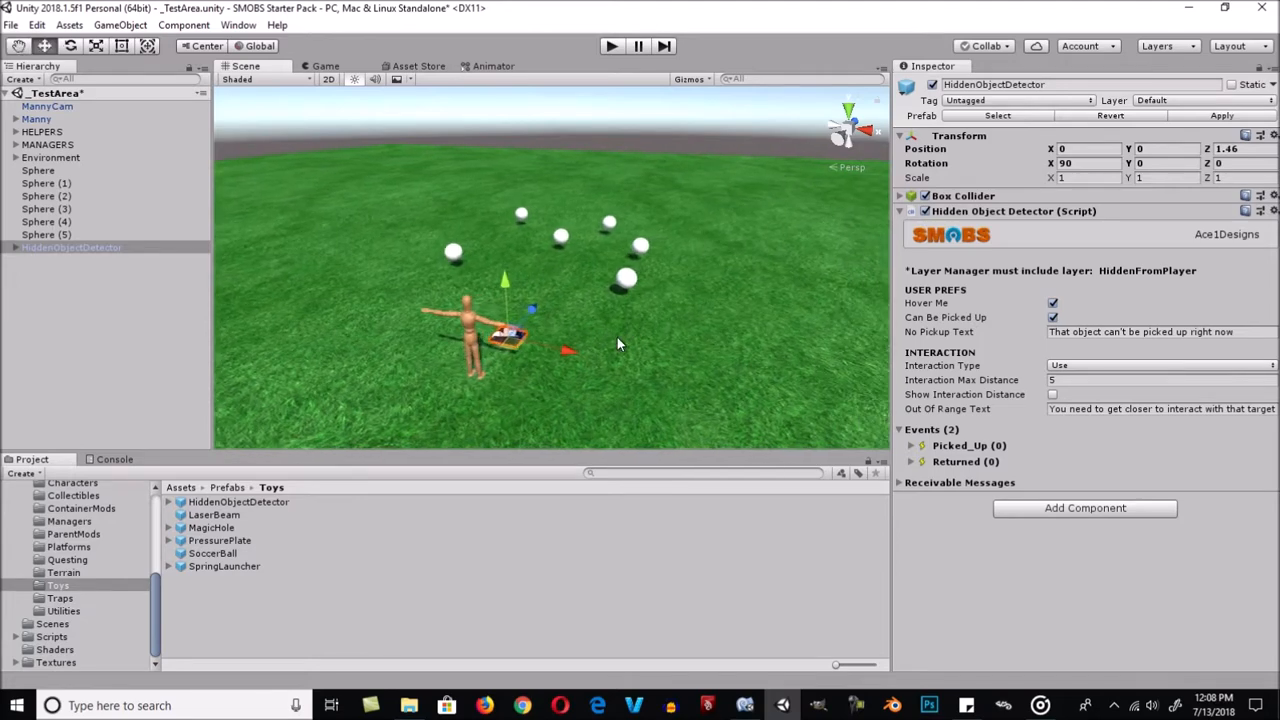